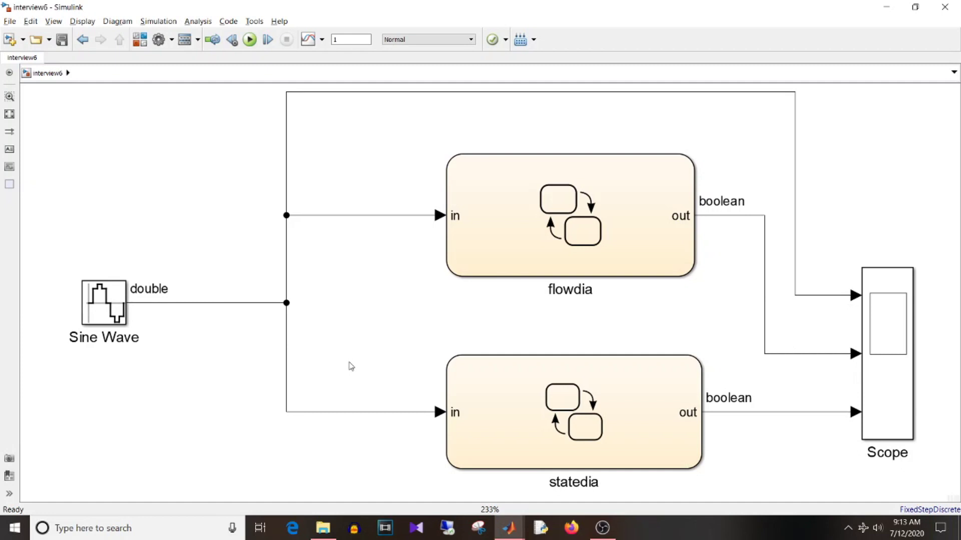
Open the flowdia chart to examine its flow-graph logic, and return to the top-level interview6 model
left_click(575, 211)
double_click(574, 212)
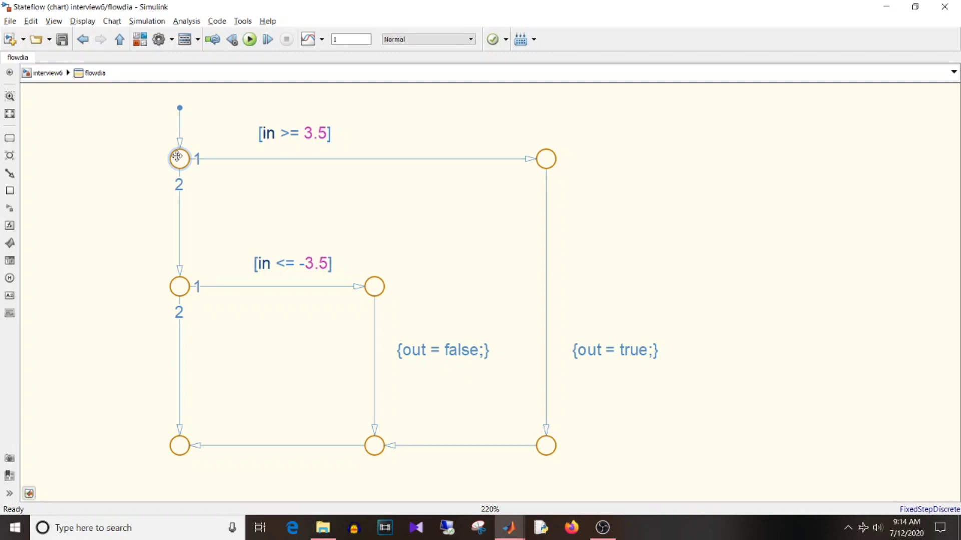
left_click(44, 73)
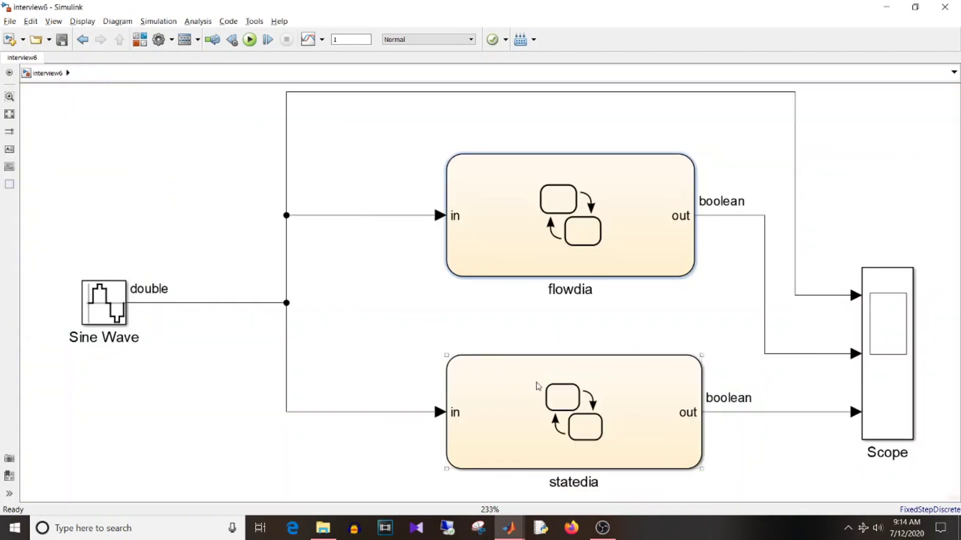
Inspect states st1 and st2 and their transitions in the statedia chart, and return to the top-level model
double_click(537, 386)
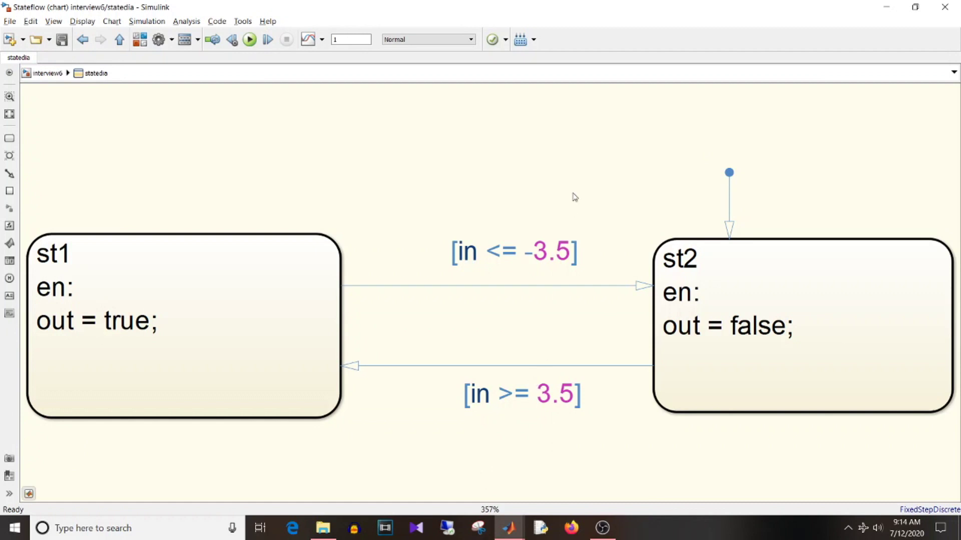
left_click(812, 290)
left_click(687, 437)
left_click(245, 333)
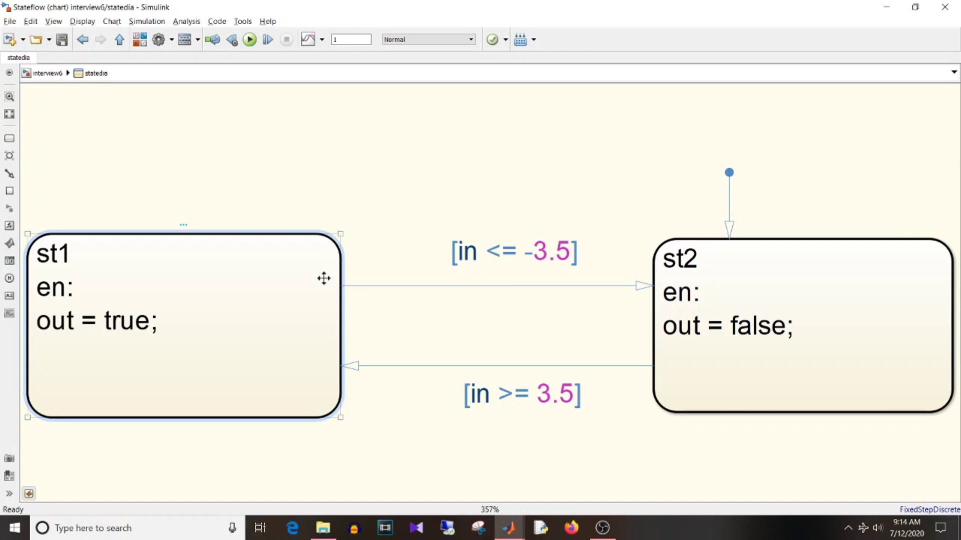
key("Escape")
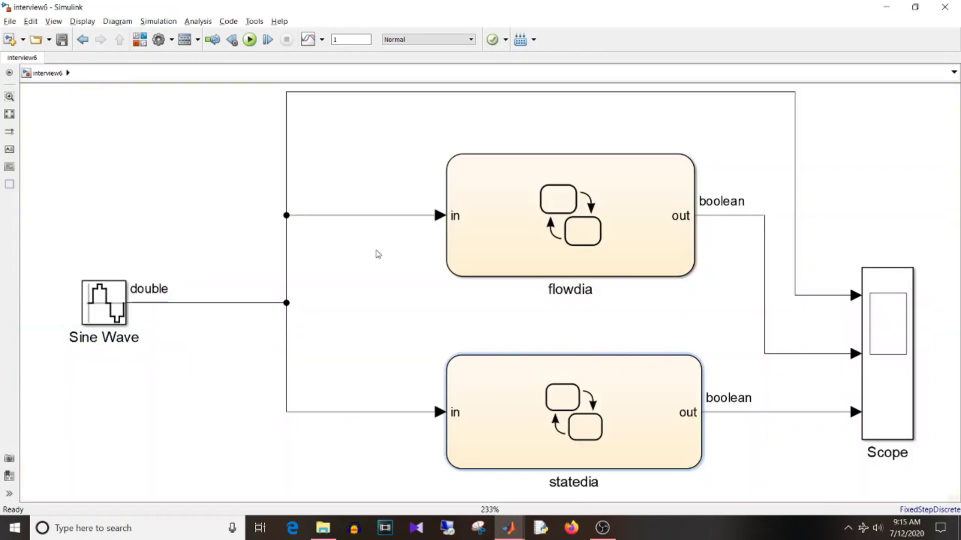
Review the conditions and output assignments in the flowdia chart again and go back to the interview6 level
left_click(626, 221)
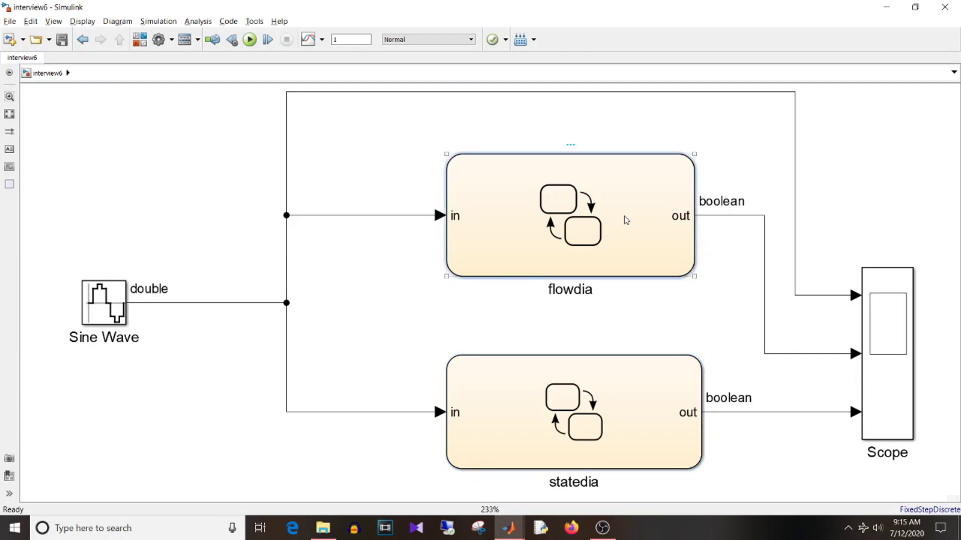
double_click(626, 220)
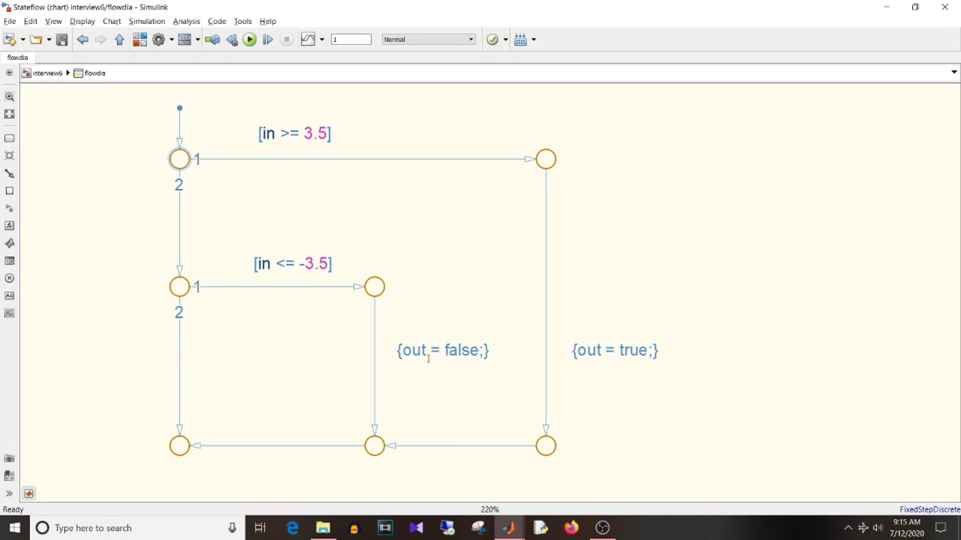
left_click(48, 74)
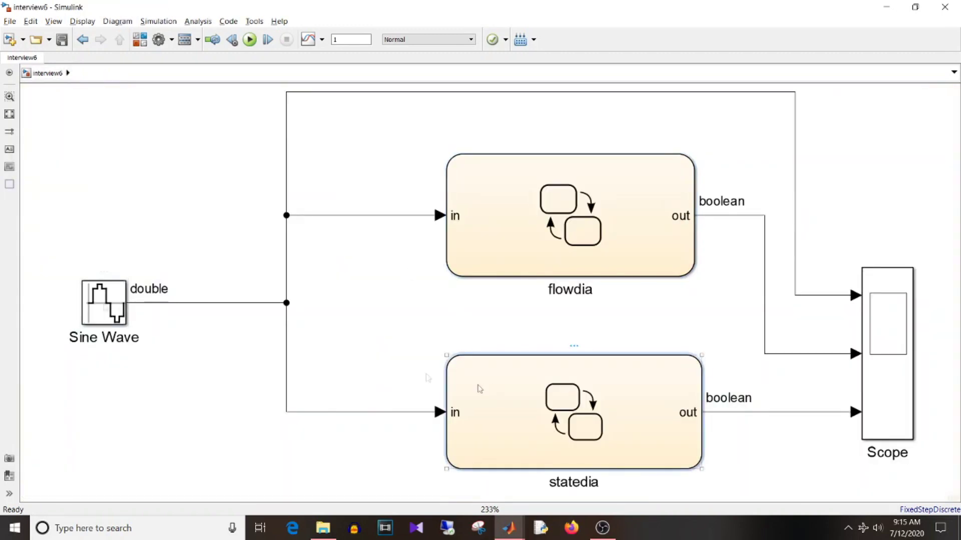
Run the interview6 simulation, compare the sine input with both chart outputs in the Scope, and minimize the Scope
left_click(106, 307)
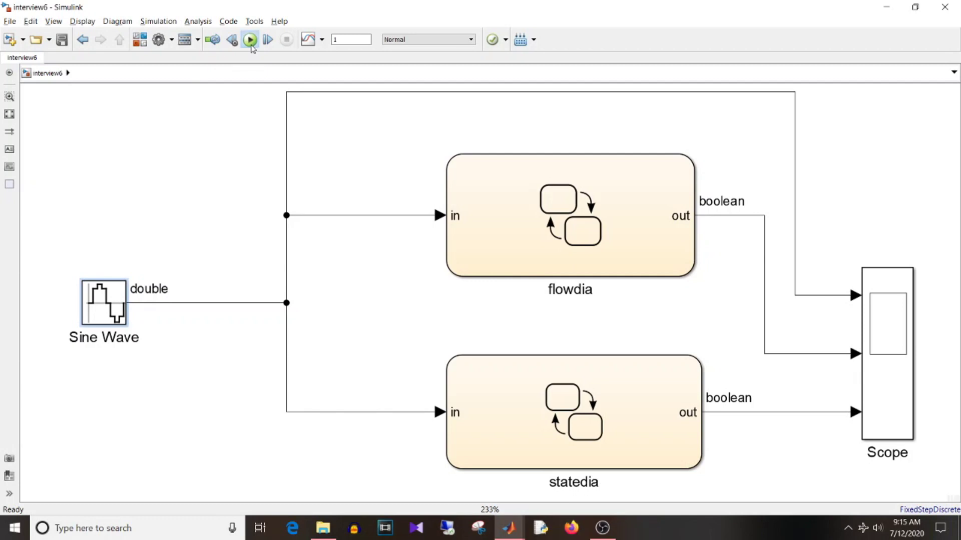
left_click(250, 39)
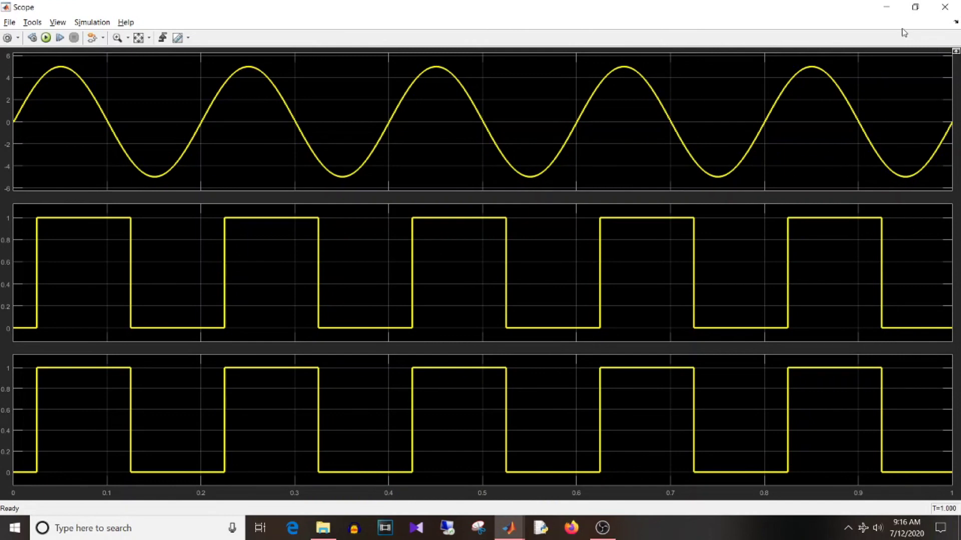
left_click(884, 7)
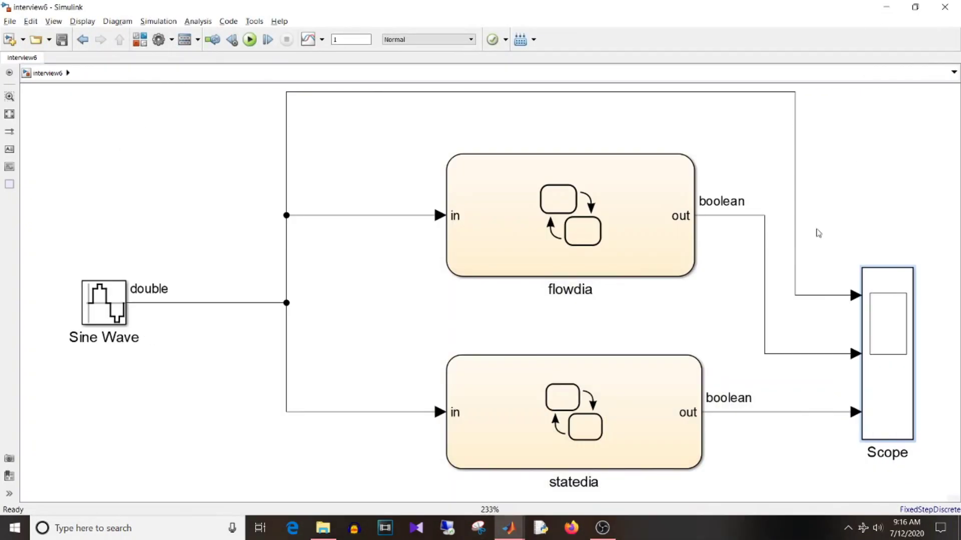
Check the Stateflow animation speed in flowdia, run the simulation to watch the chart execute, and return to the top level
double_click(621, 210)
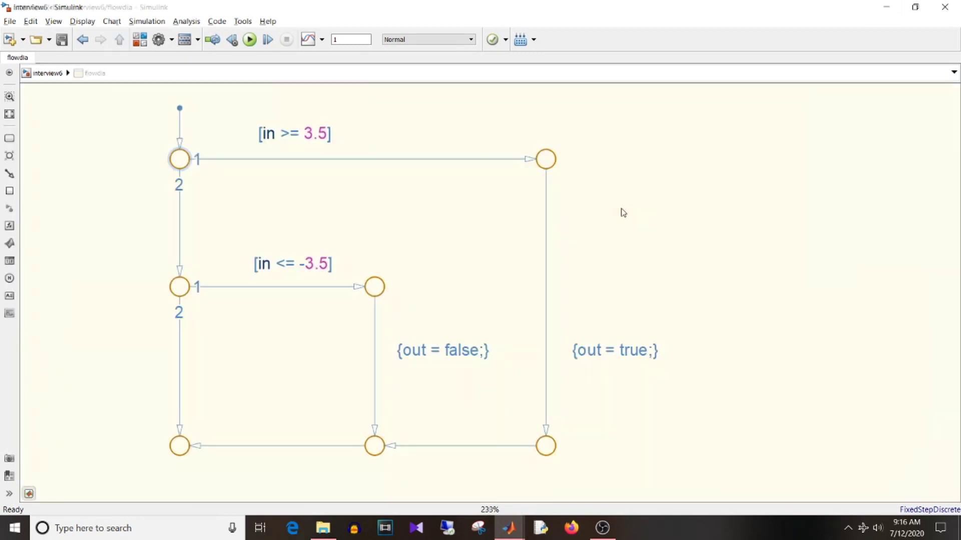
left_click(85, 23)
mouse_move(123, 112)
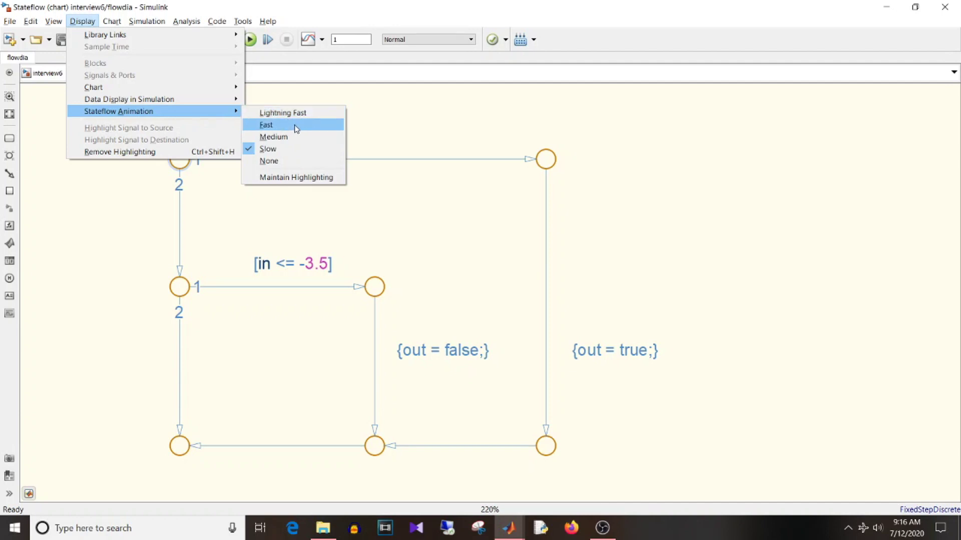
left_click(420, 118)
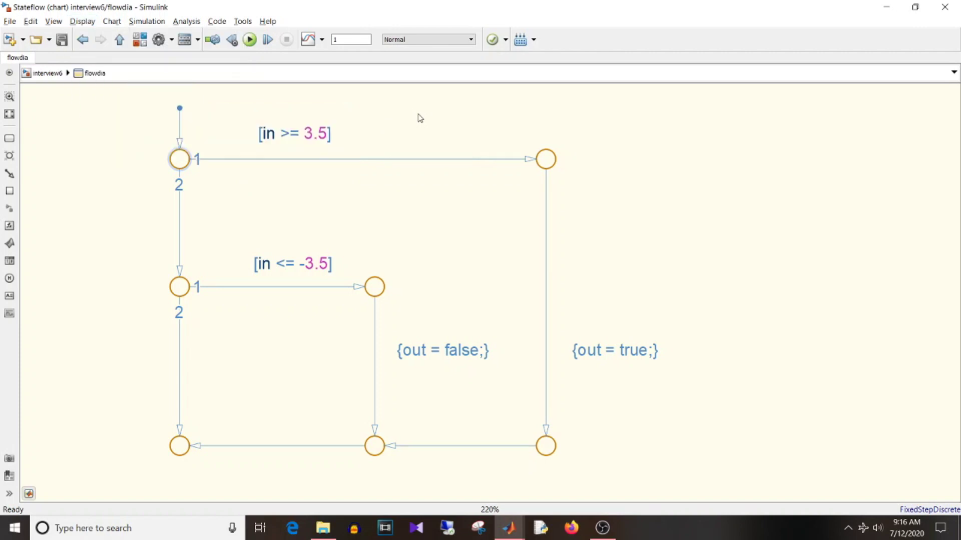
left_click(249, 39)
left_click_drag(161, 98, 186, 170)
left_click(48, 73)
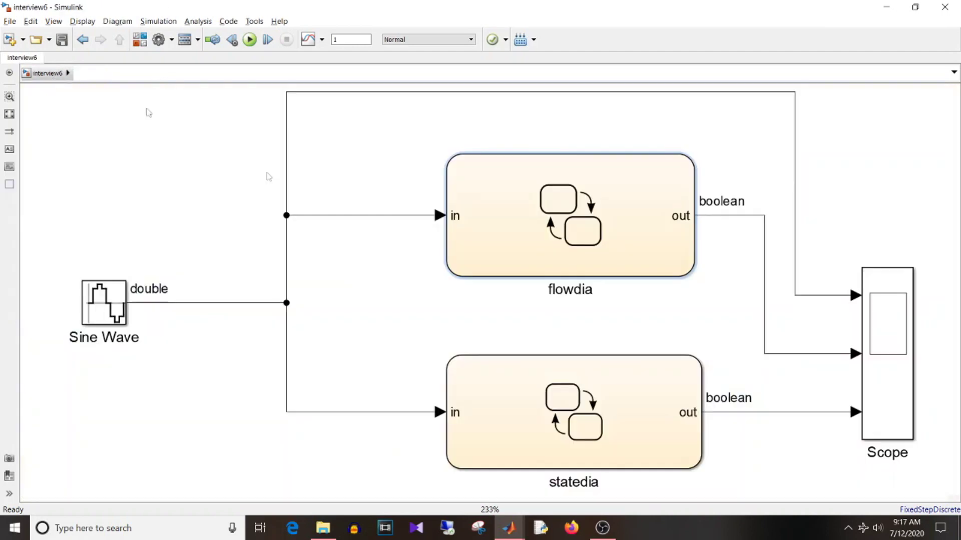
Run the simulation inside the statedia chart to watch its state transitions, review the default transition and st1, and return to the top level
double_click(553, 443)
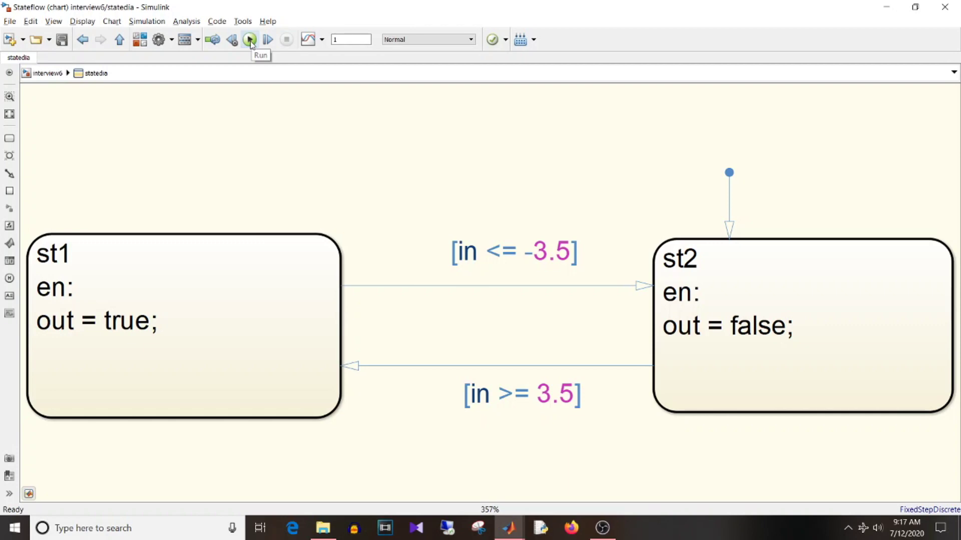
left_click(250, 40)
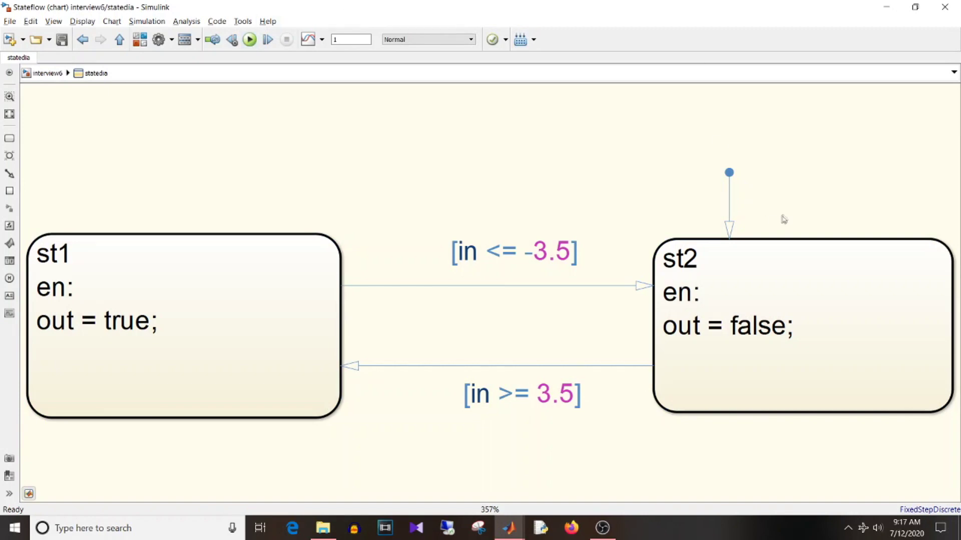
left_click_drag(712, 141, 775, 207)
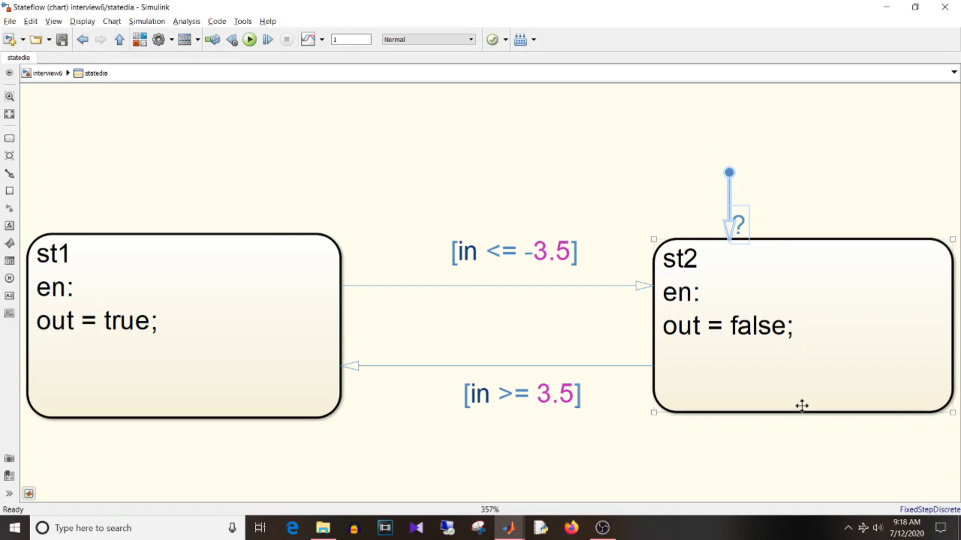
left_click(809, 450)
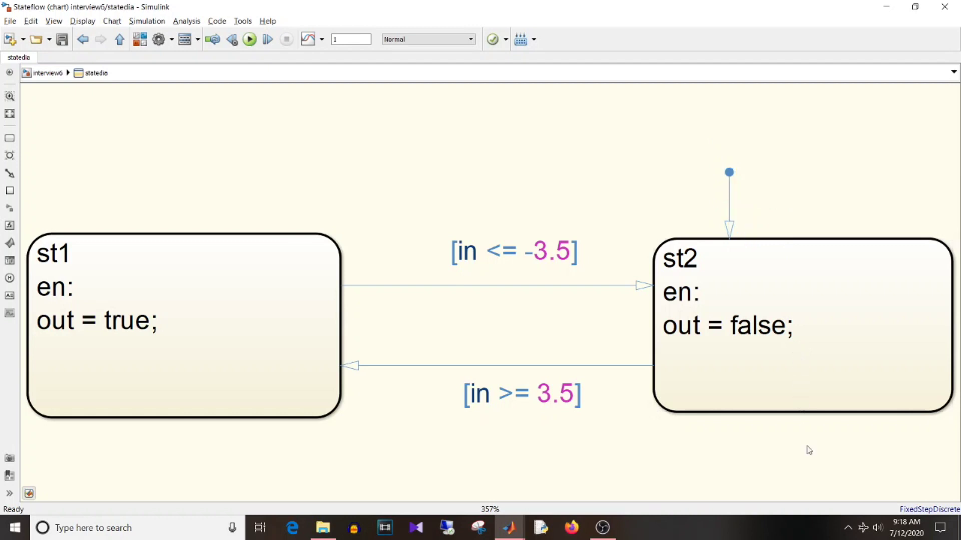
left_click(329, 323)
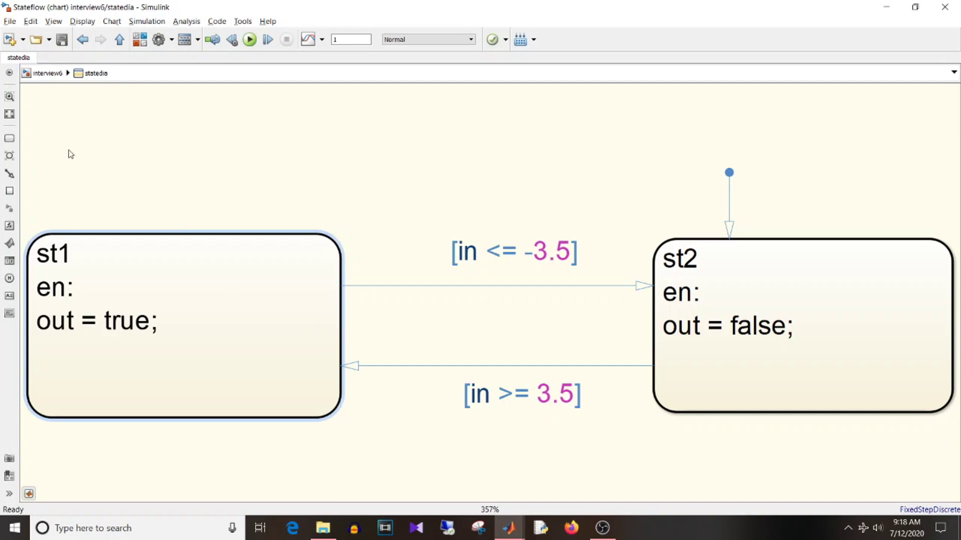
left_click(48, 73)
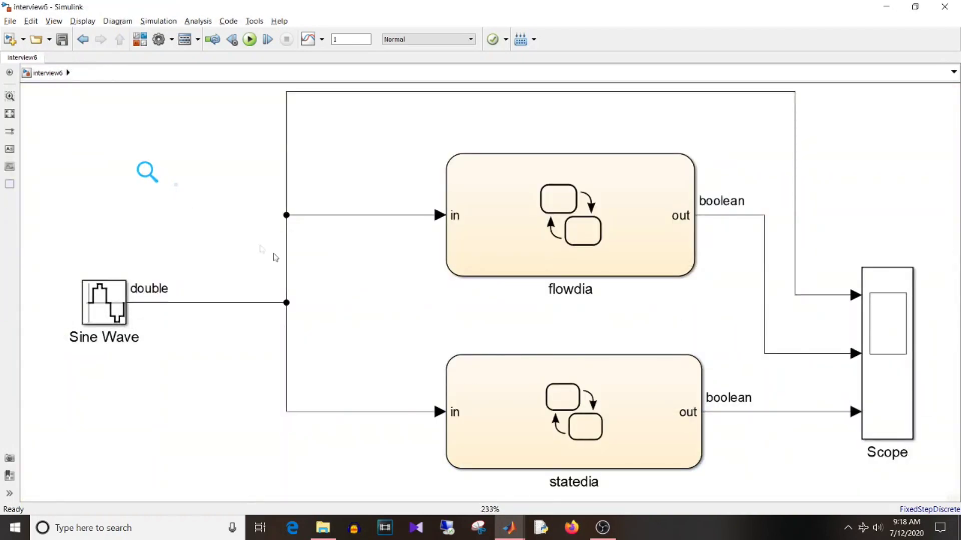
Examine the in >= 3.5 condition and the out = true action in the flowdia chart, and leave the chart
left_click(539, 252)
double_click(557, 248)
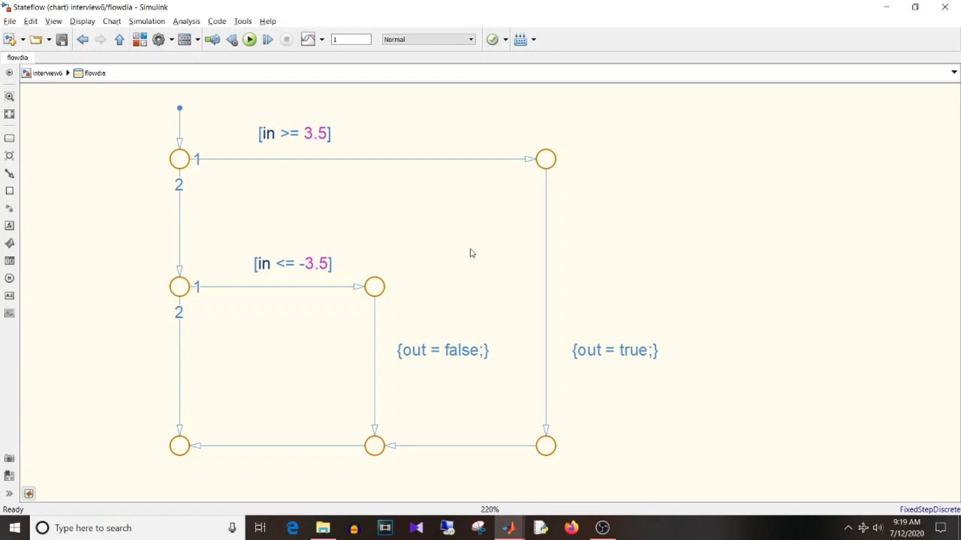
left_click(306, 130)
left_click(306, 130)
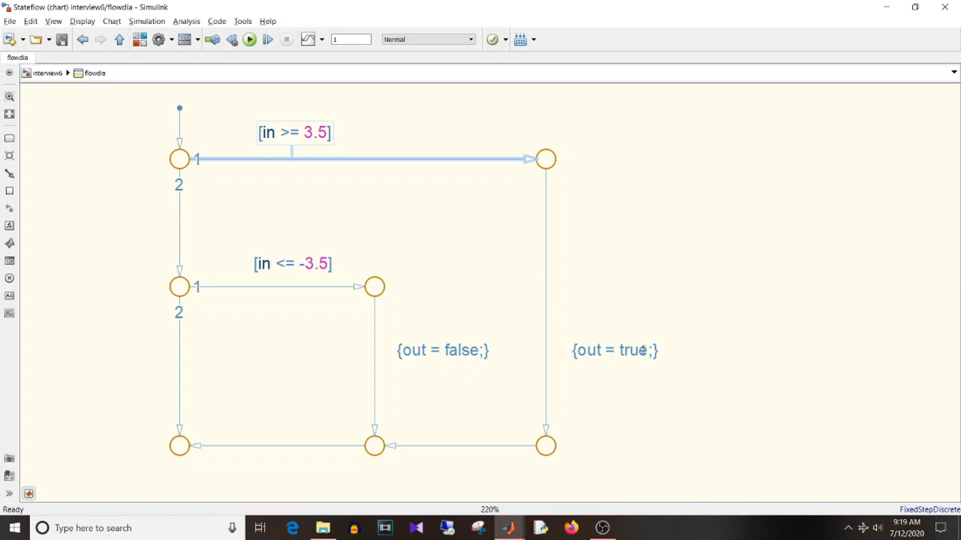
left_click(642, 350)
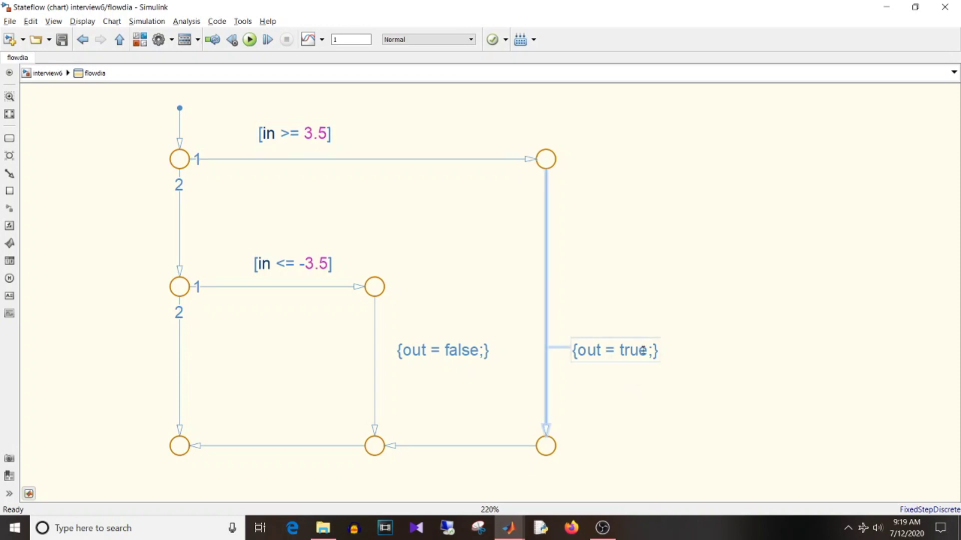
left_click(679, 354)
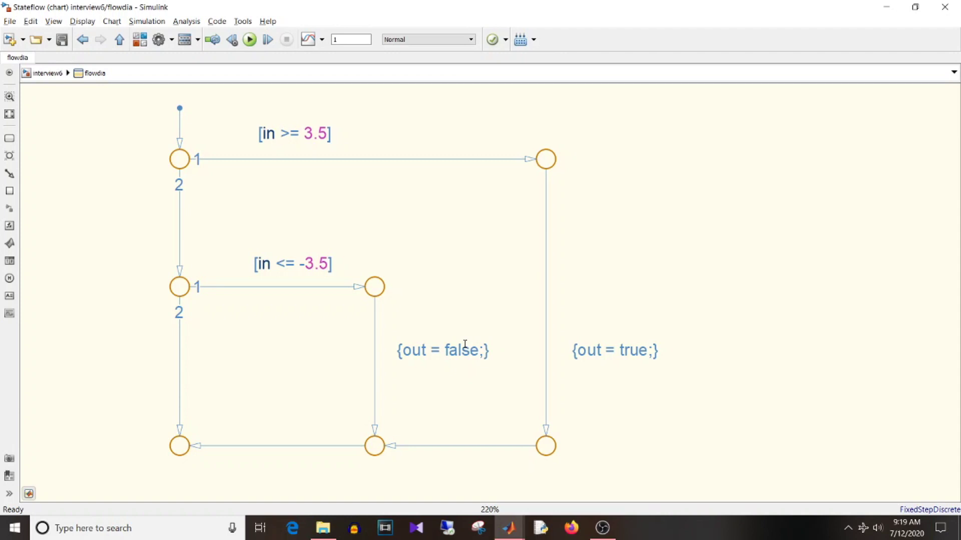
key("Escape")
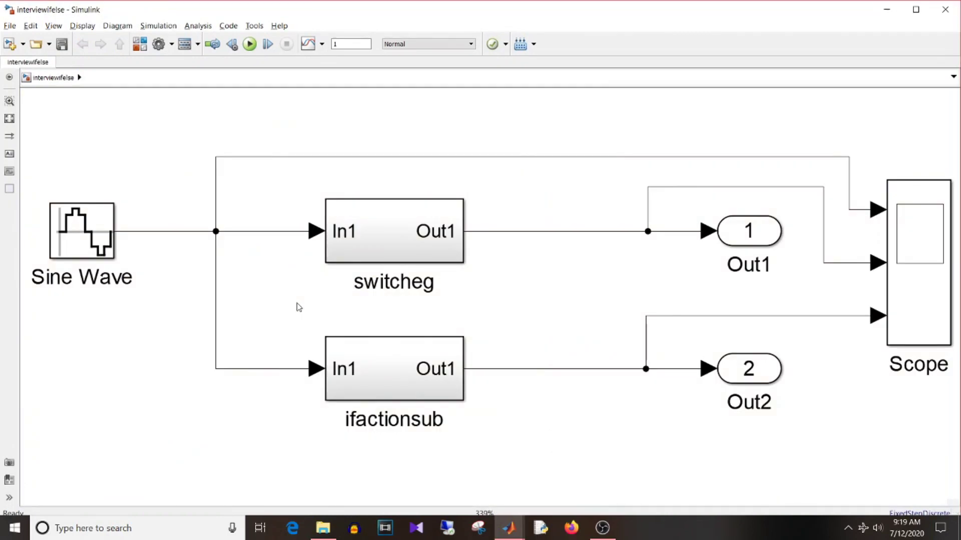
In the interviewifelse model, trace the compare, switch and unit-delay feedback signals inside the switcheg subsystem, and return to the top level
double_click(371, 230)
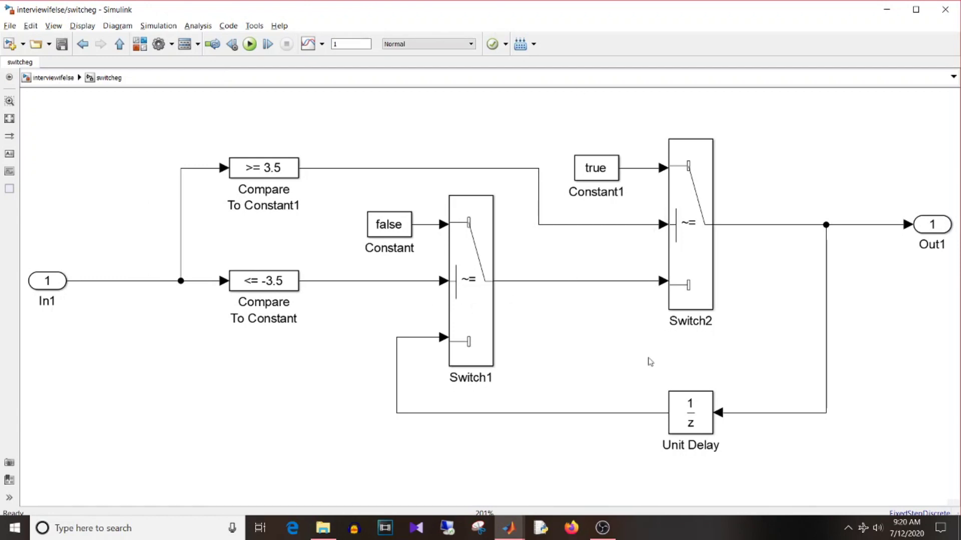
left_click(691, 259)
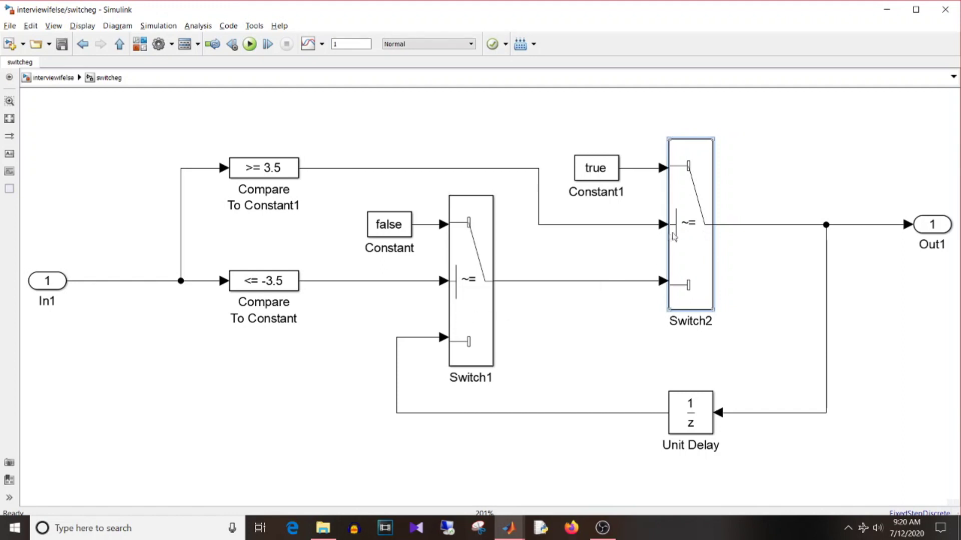
left_click(633, 227)
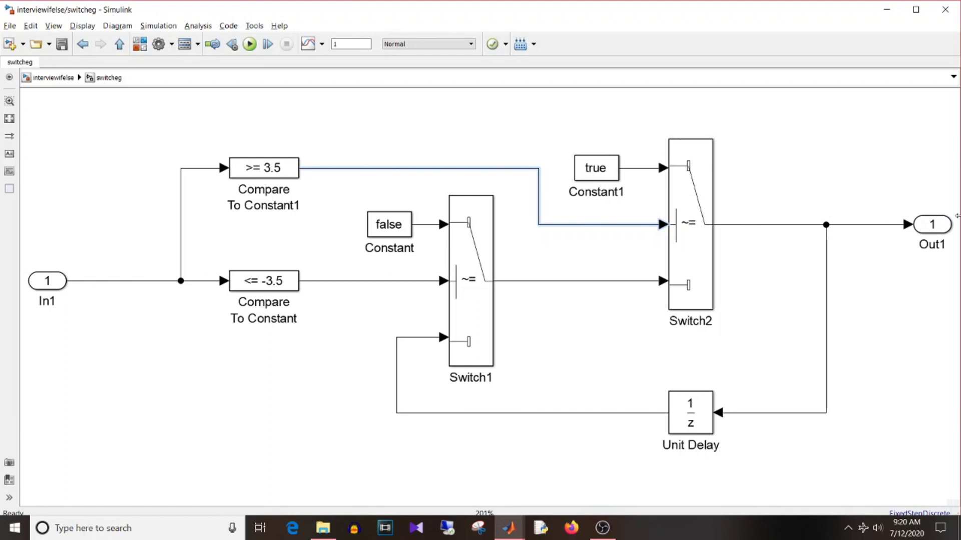
left_click(631, 281)
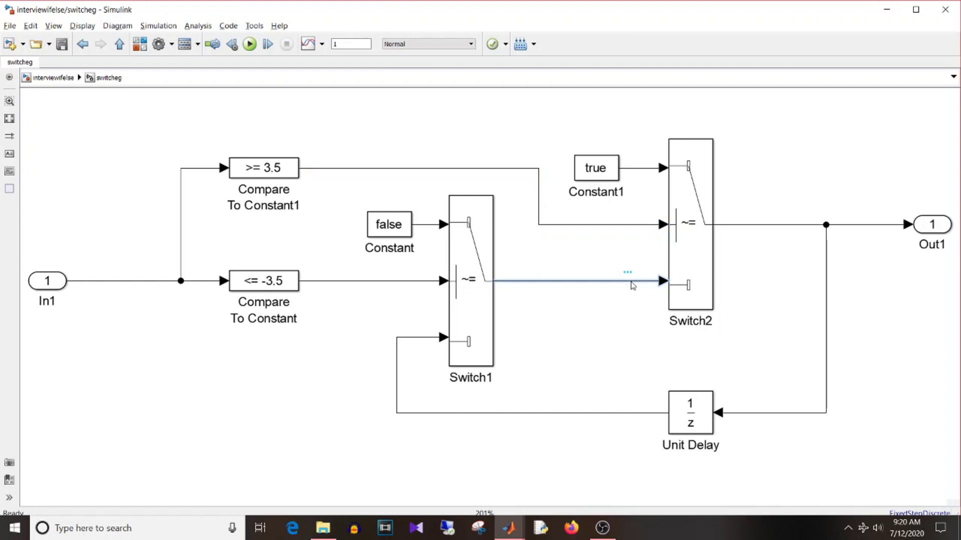
left_click(373, 281)
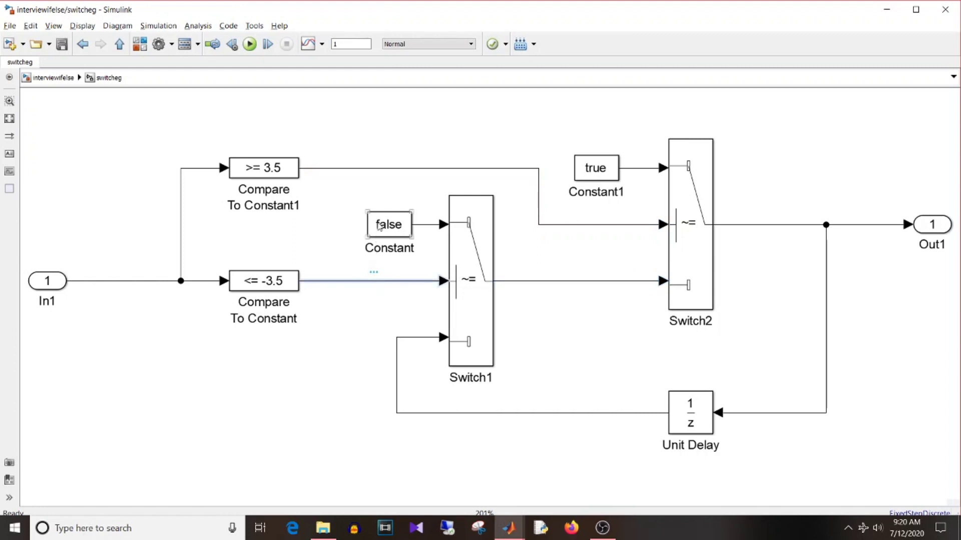
left_click(529, 282)
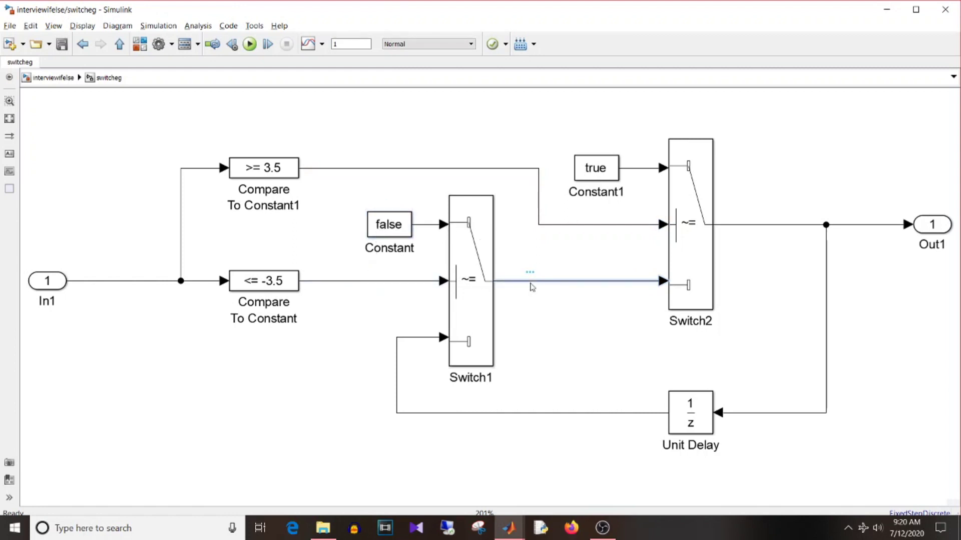
left_click(398, 355)
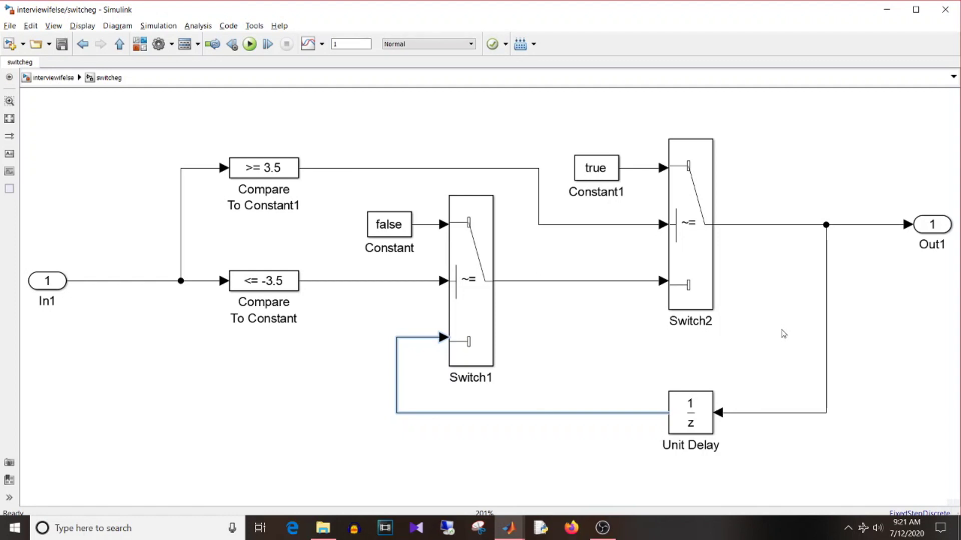
key("Escape")
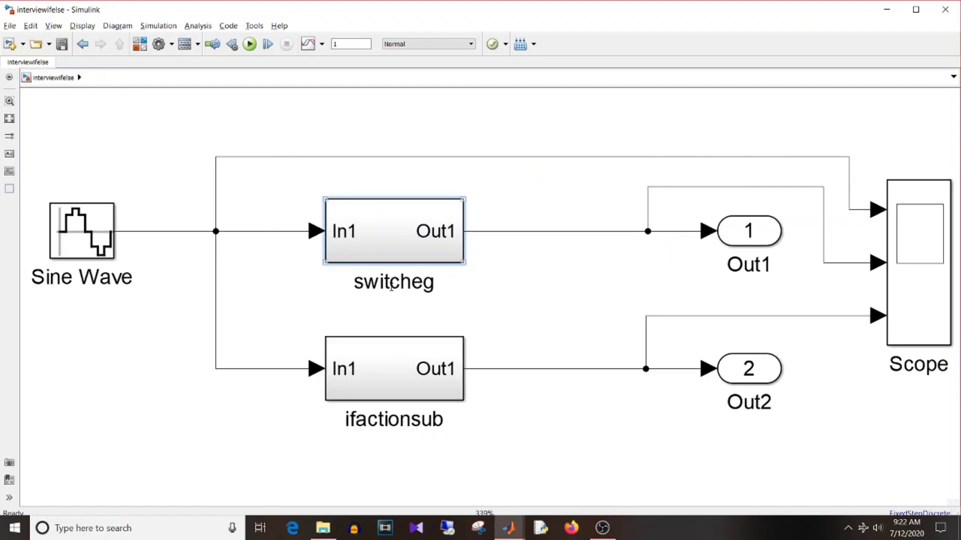
Open the ifactionsub subsystem and examine the In1, 3.5 and -3.5 inputs feeding the If block
left_click(419, 351)
double_click(416, 357)
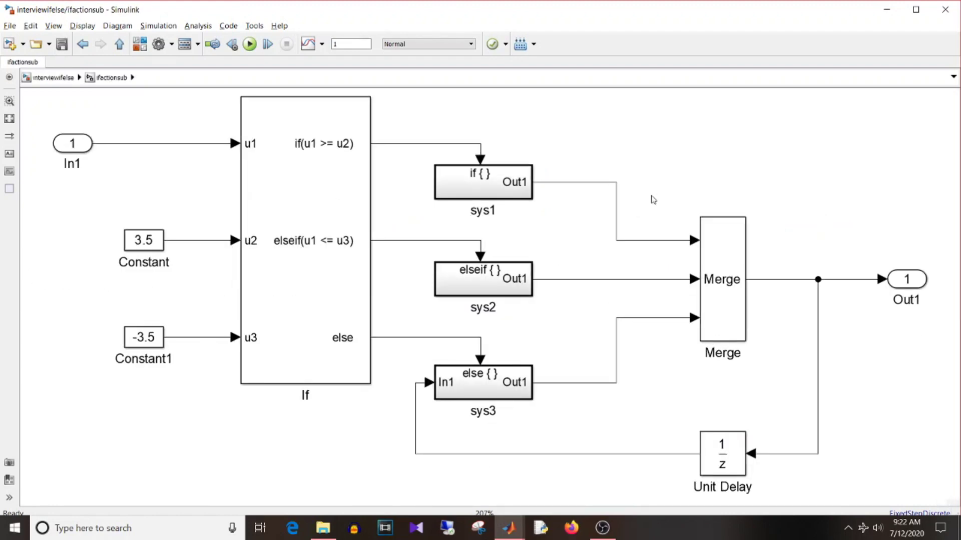
left_click(278, 232)
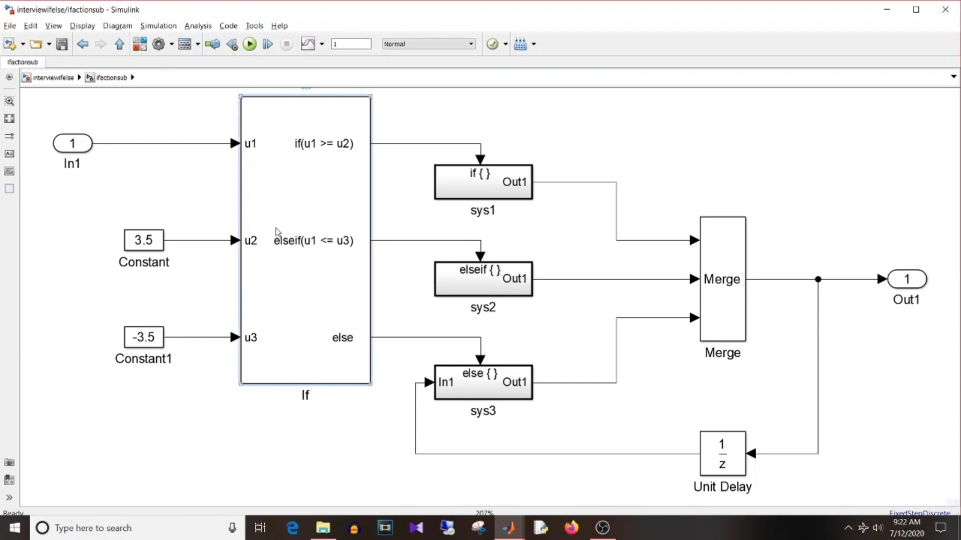
left_click_drag(29, 105, 138, 179)
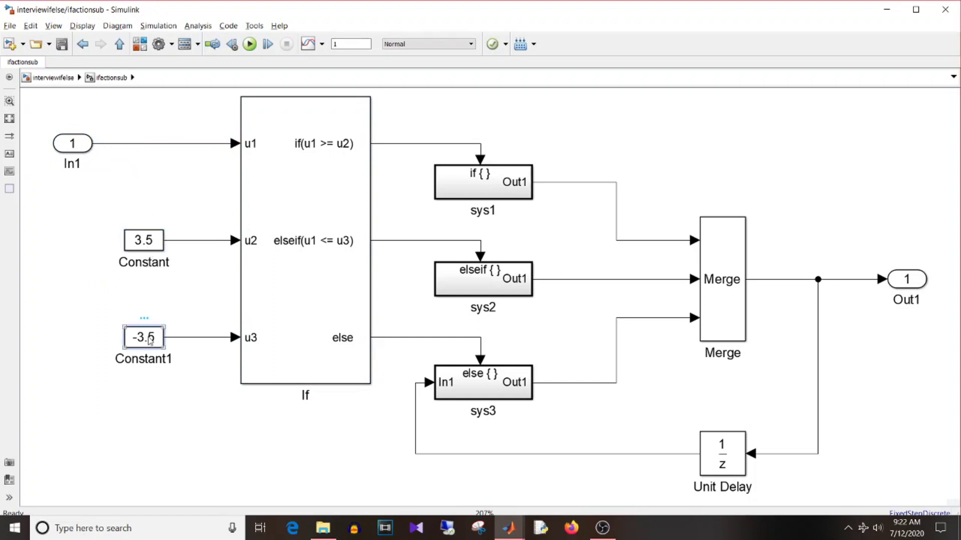
Review the If block's number of inputs and its if and elseif expressions, and leave its parameters without making changes
double_click(310, 283)
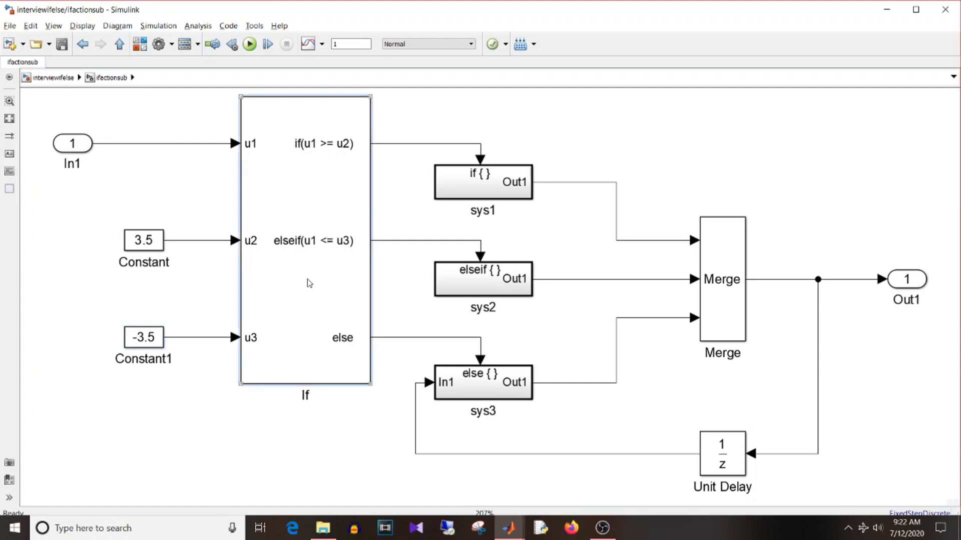
left_click_drag(684, 131, 732, 11)
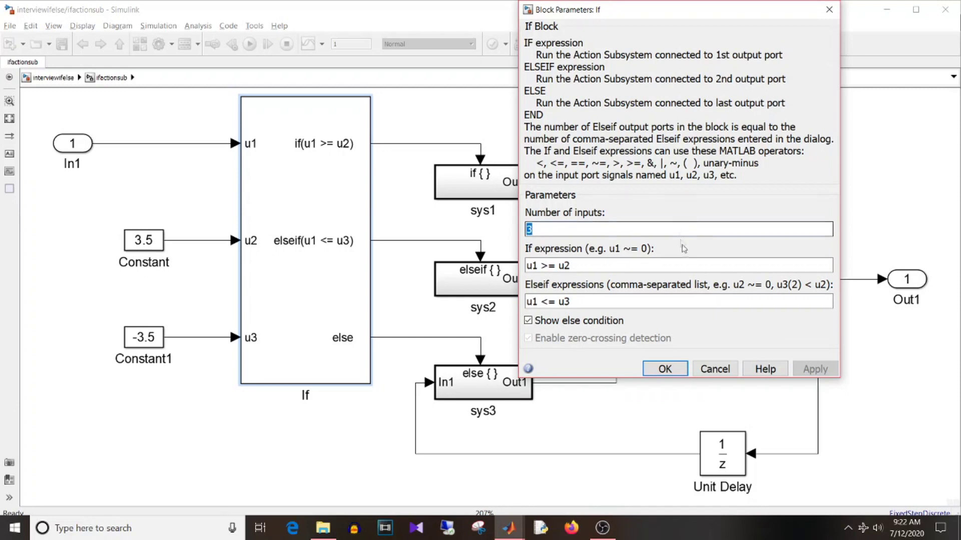
triple_click(692, 265)
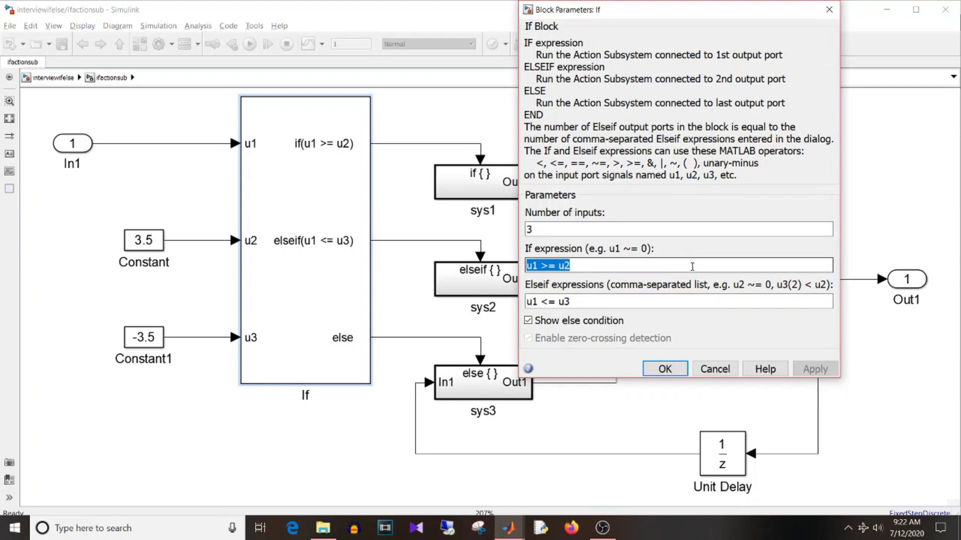
key("Tab")
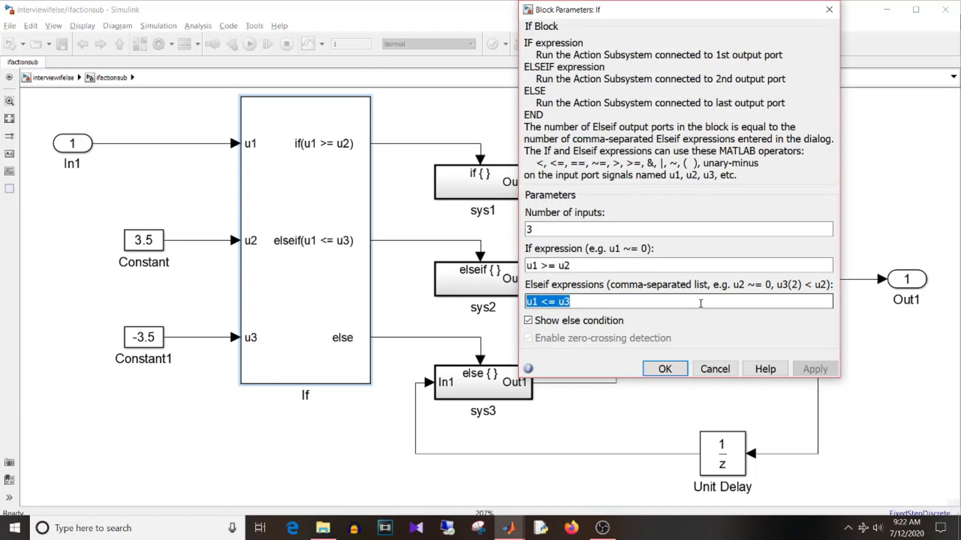
left_click(710, 369)
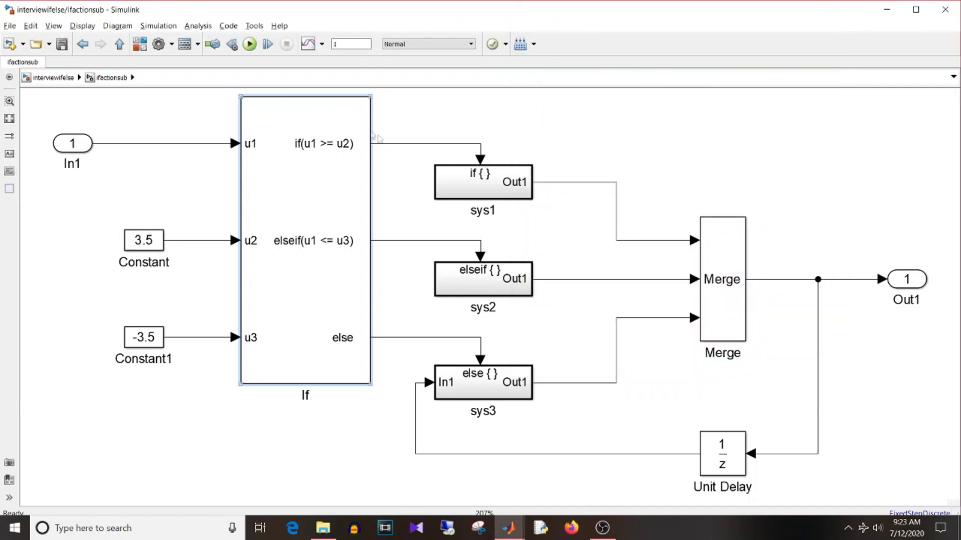
Inspect the contents of the sys1, sys2 and sys3 action subsystems in turn, returning to ifactionsub after each
left_click(480, 186)
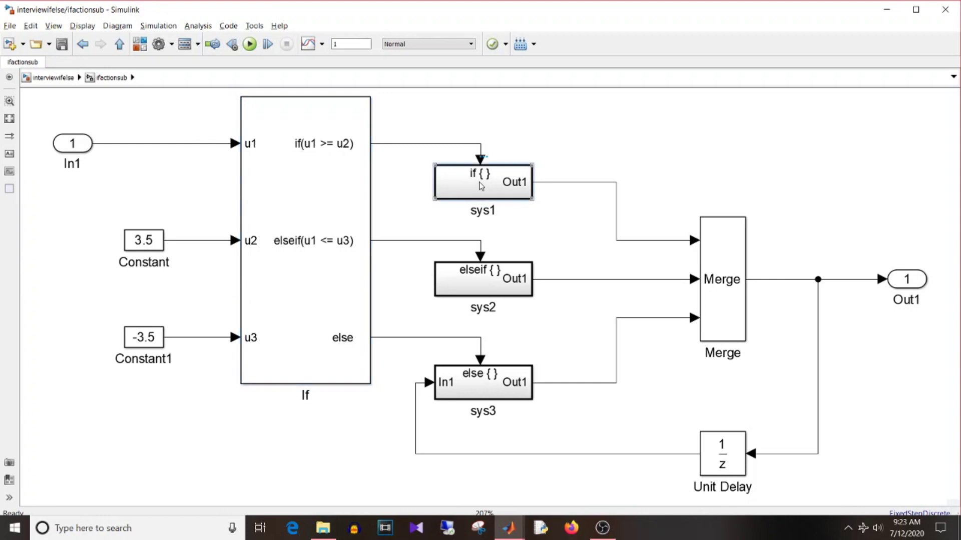
double_click(480, 186)
key("space")
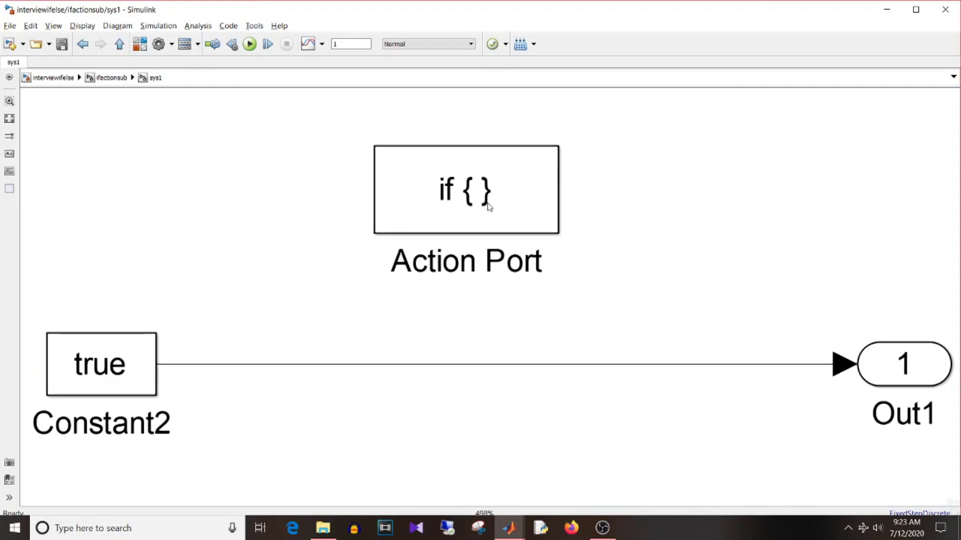
left_click(111, 77)
double_click(509, 285)
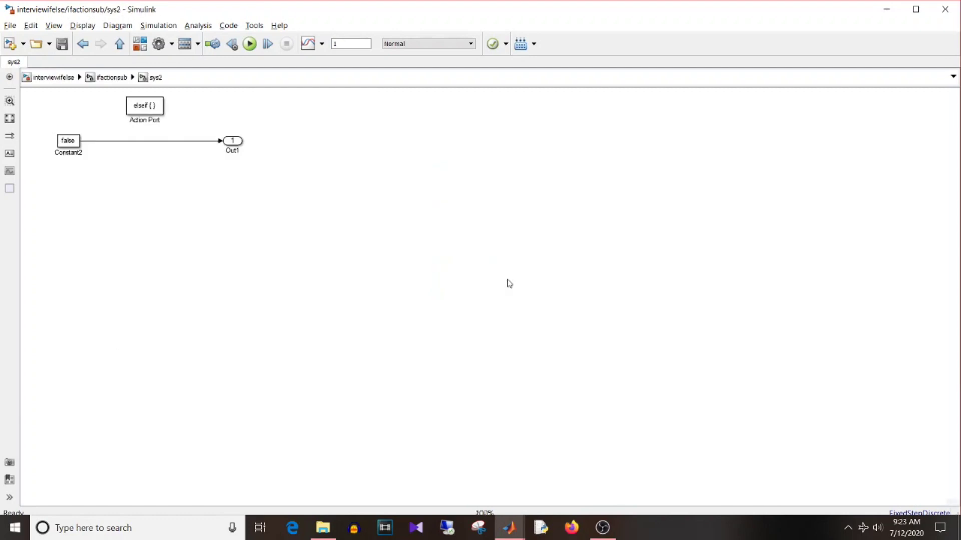
key("space")
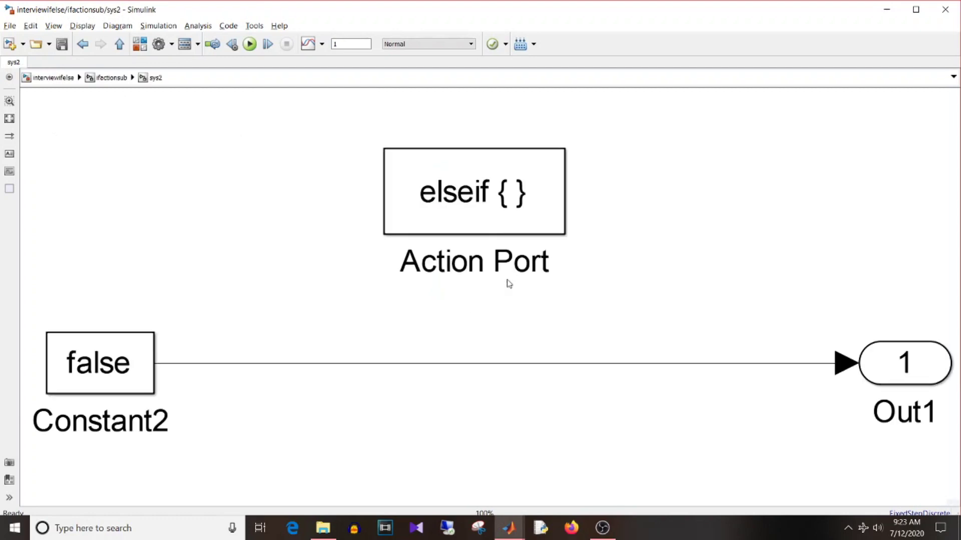
left_click(118, 78)
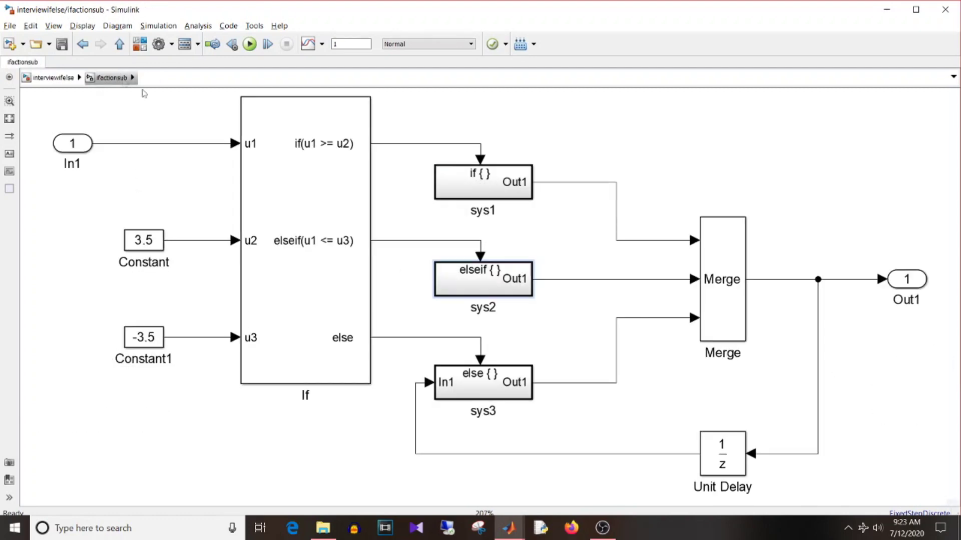
left_click(483, 390)
double_click(483, 389)
key("space")
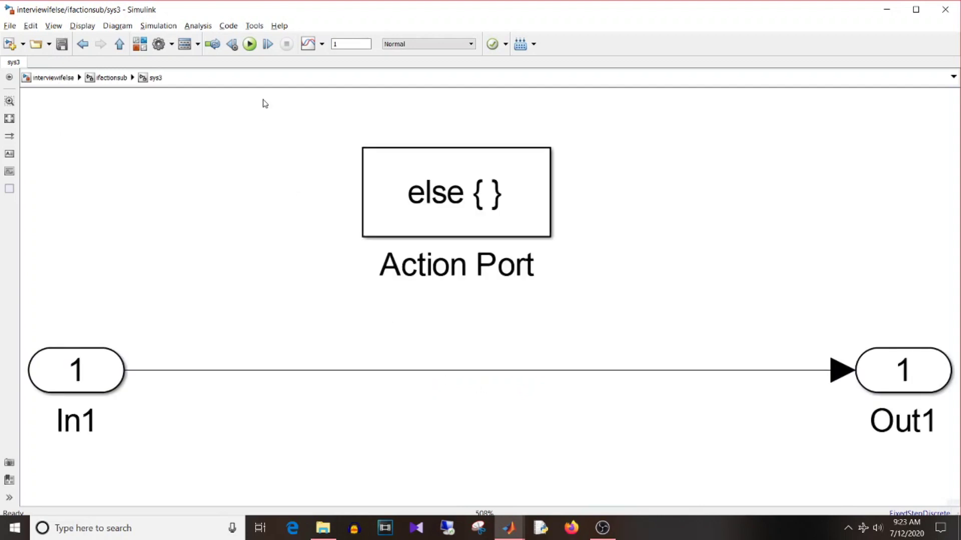
left_click(127, 79)
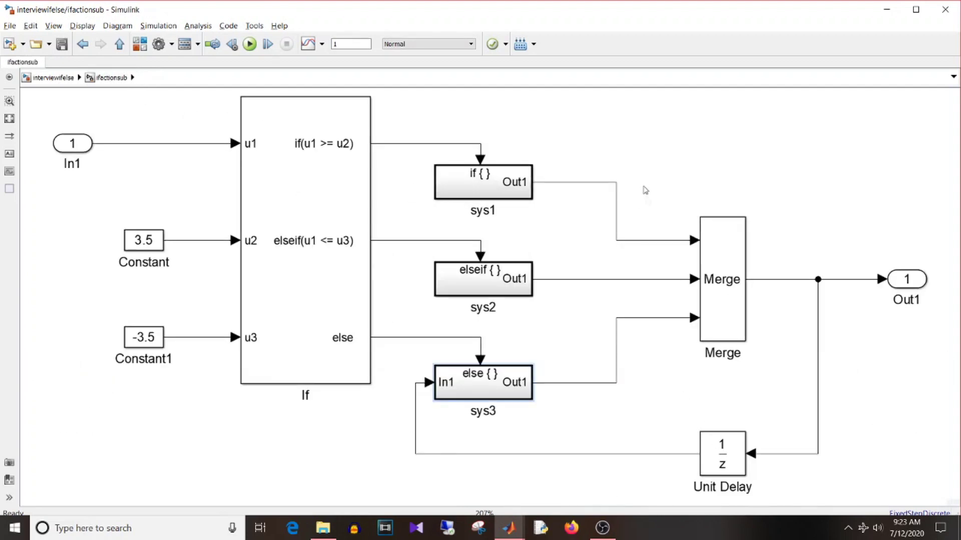
Trace the three action subsystem outputs into the Merge block and its feedback through the Unit Delay, and return to the top level
left_click_drag(646, 197, 665, 368)
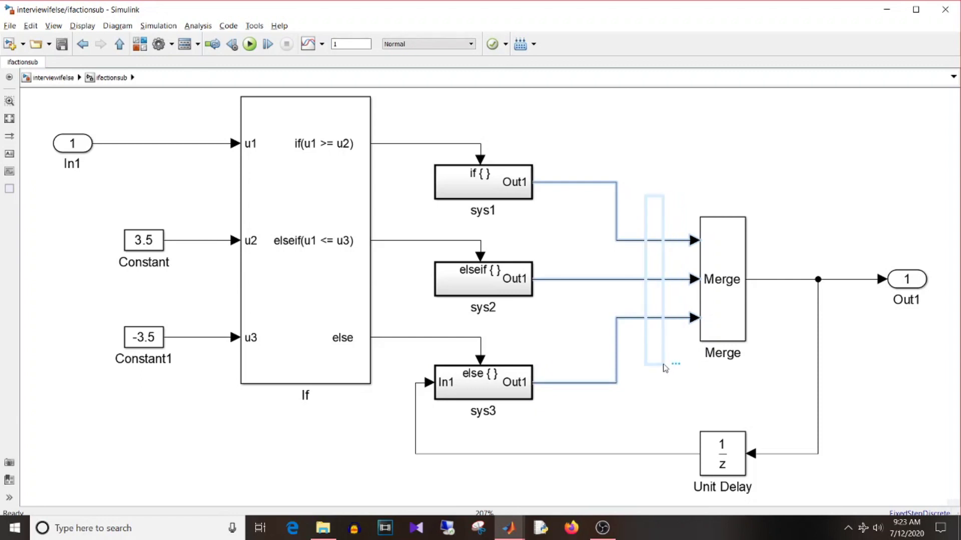
left_click(731, 293)
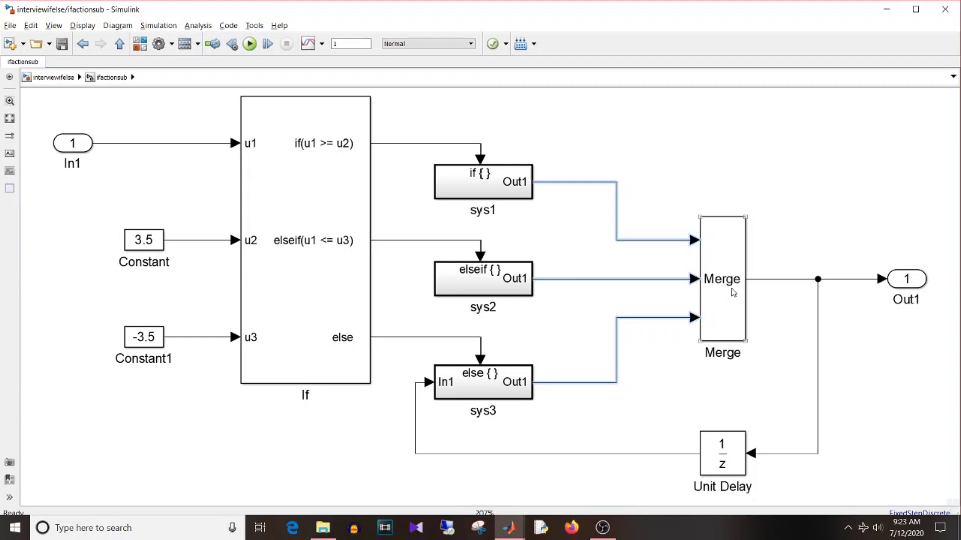
left_click(731, 292)
left_click(799, 281)
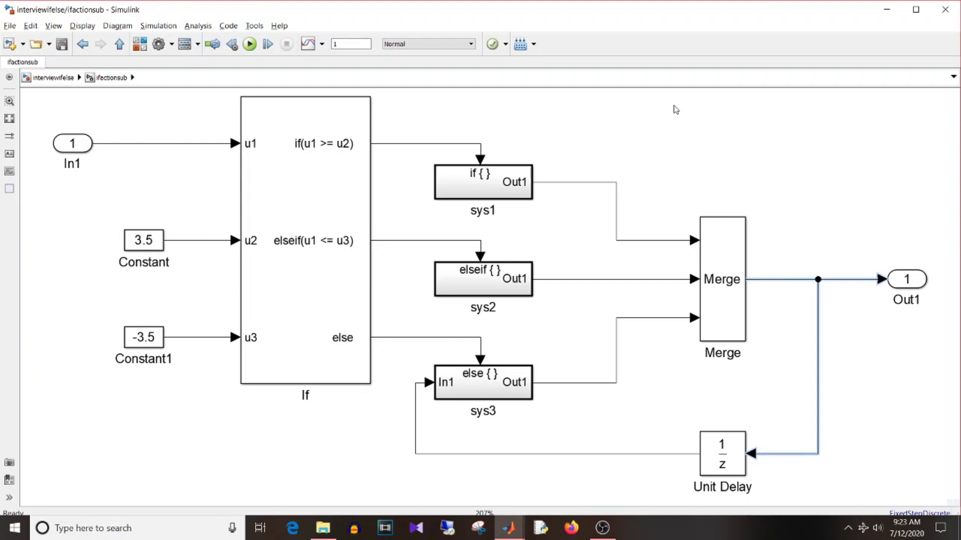
key("Escape")
Run the interviewifelse simulation, compare the sine input with both subsystem outputs in the Scope, and close it
left_click(85, 234)
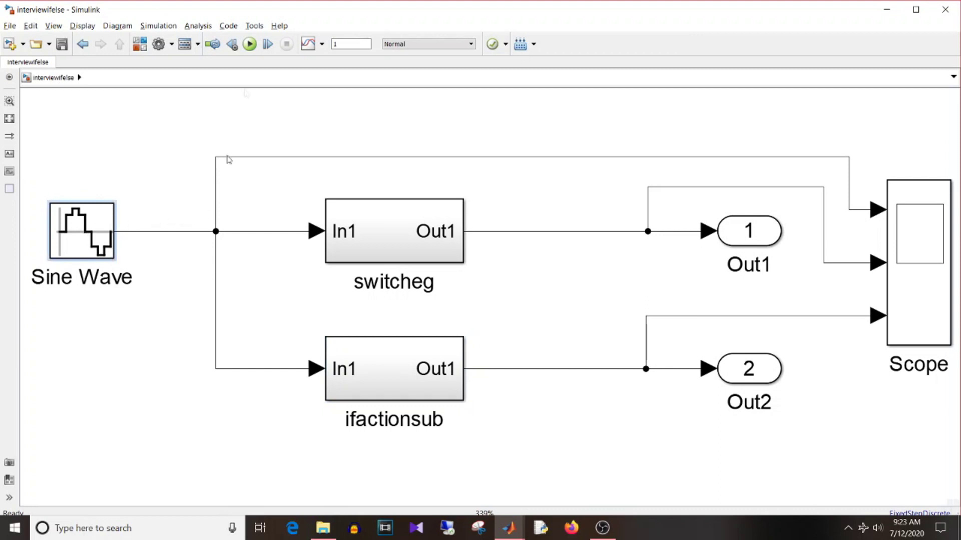
left_click(250, 44)
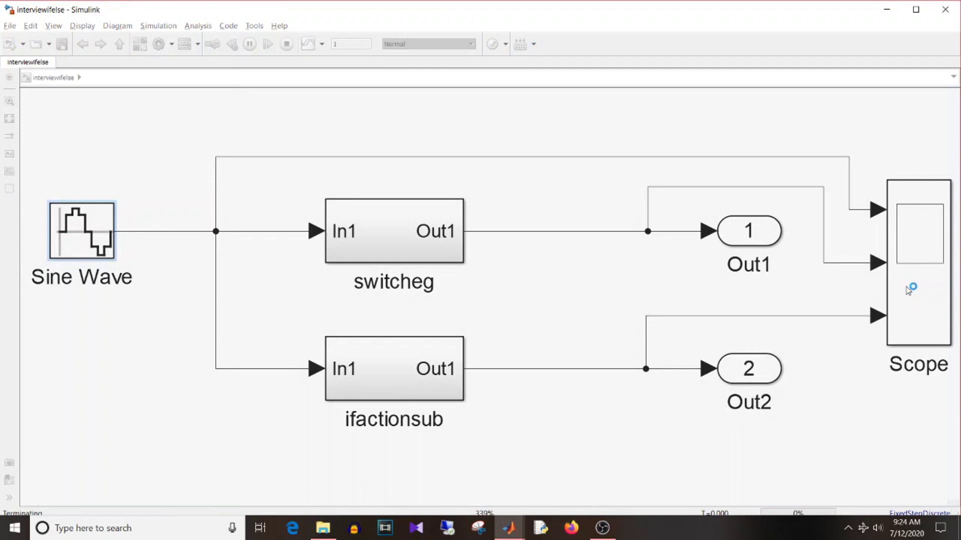
double_click(908, 289)
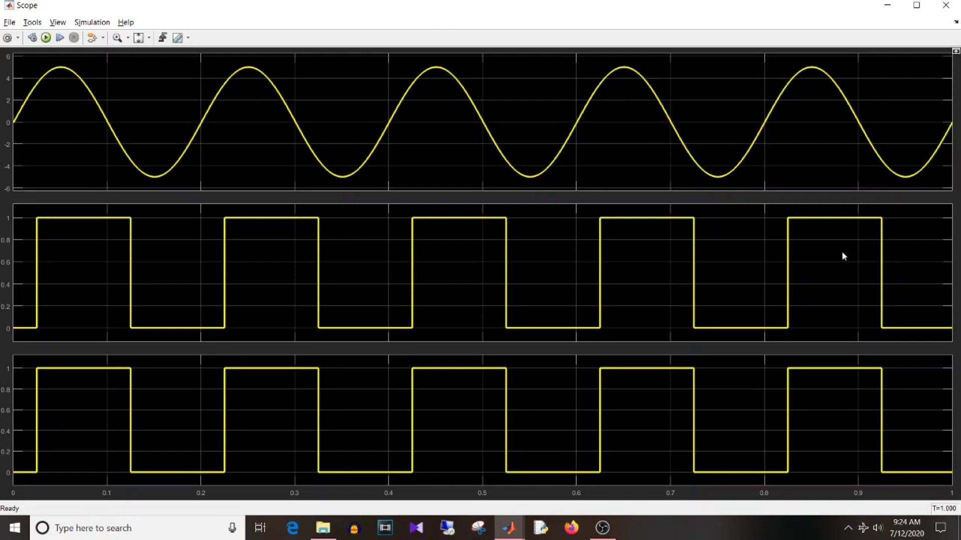
left_click(946, 6)
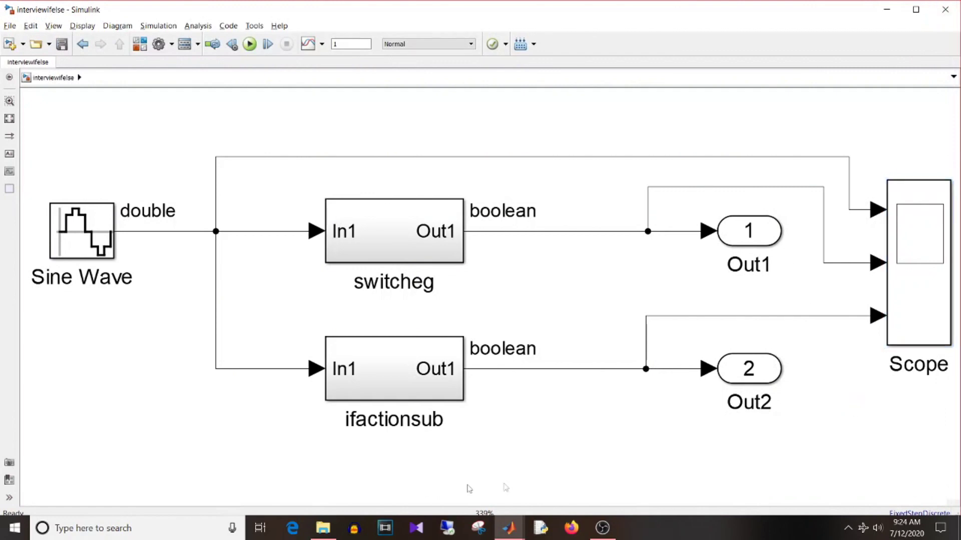
Switch to the flowdia chart of the interview6 model and delete the entire flow chart
left_click(510, 530)
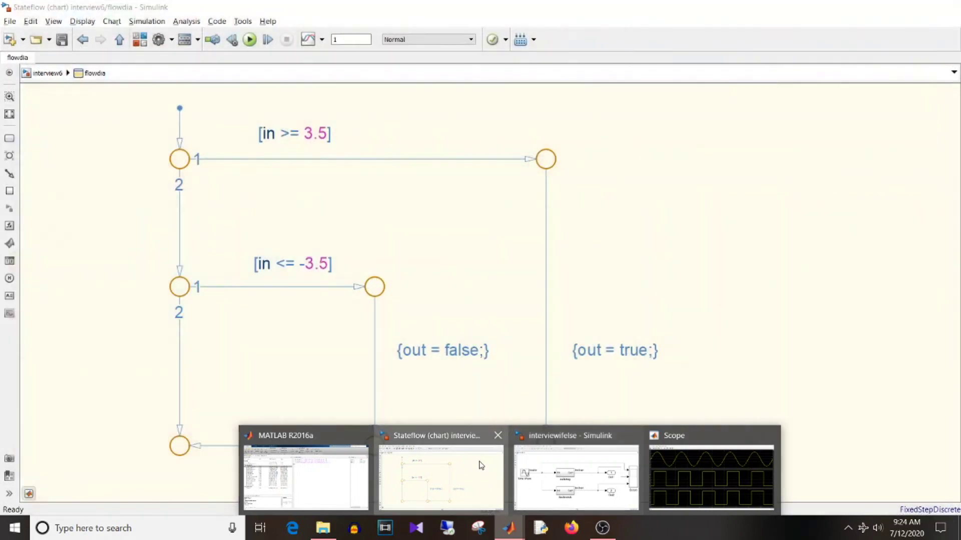
left_click(480, 463)
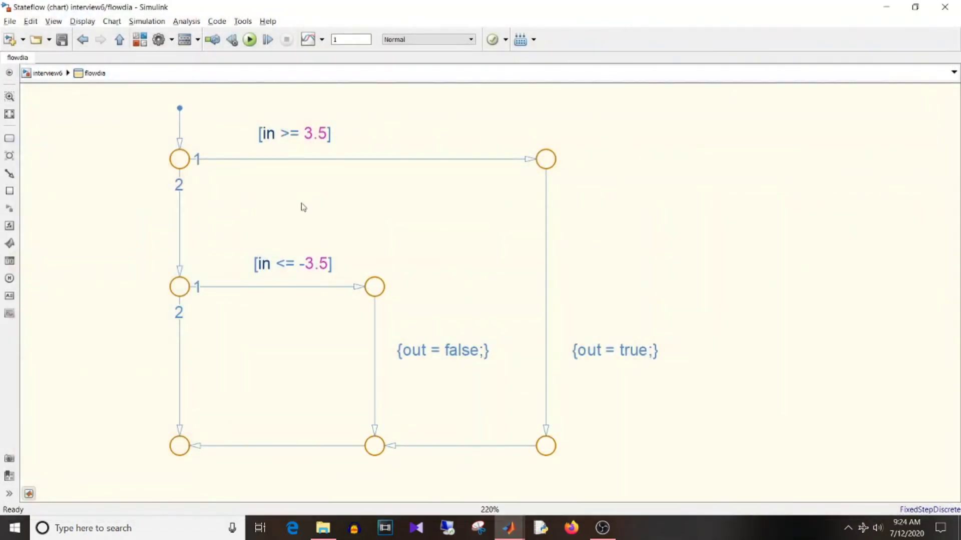
left_click_drag(93, 104, 657, 477)
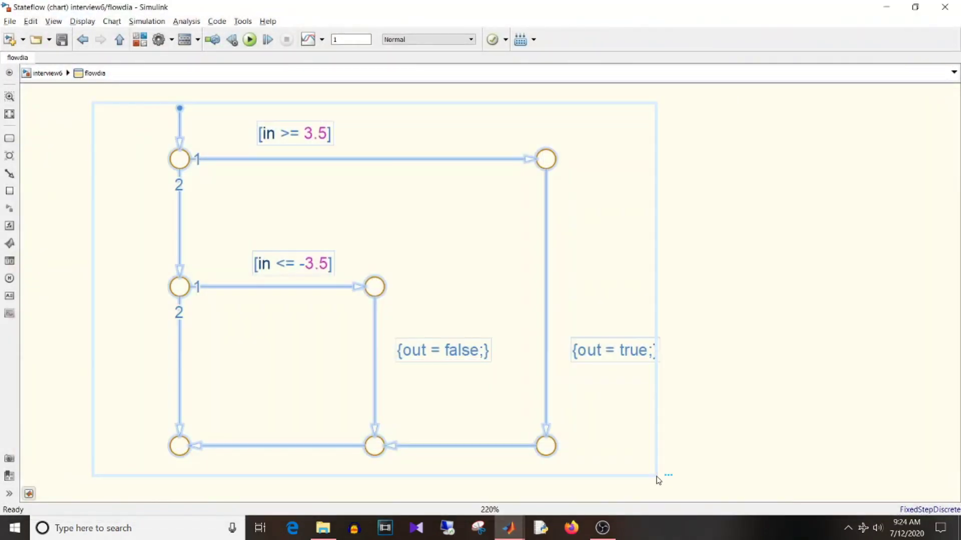
key("Delete")
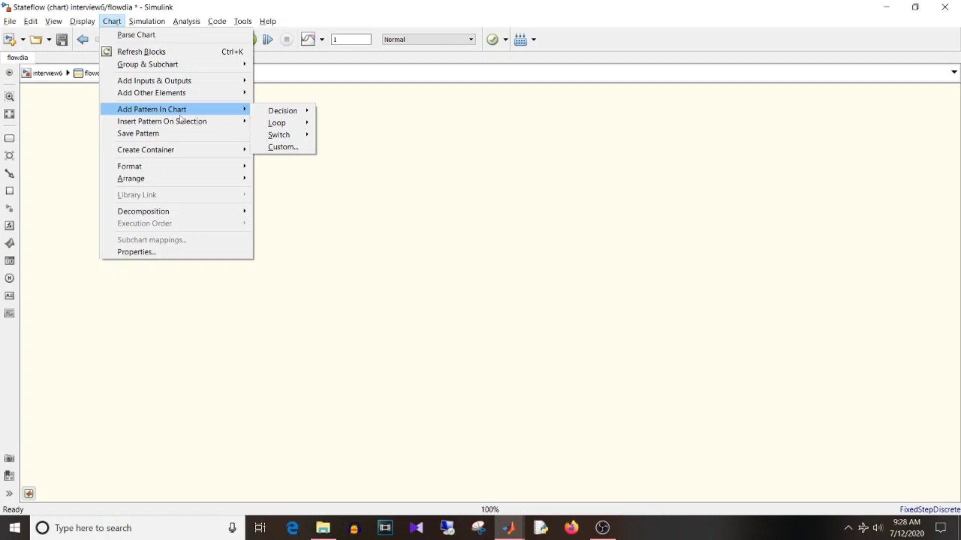
Start an If-Elseif decision pattern in the empty flowdia chart with the description "if else if check"
mouse_move(283, 112)
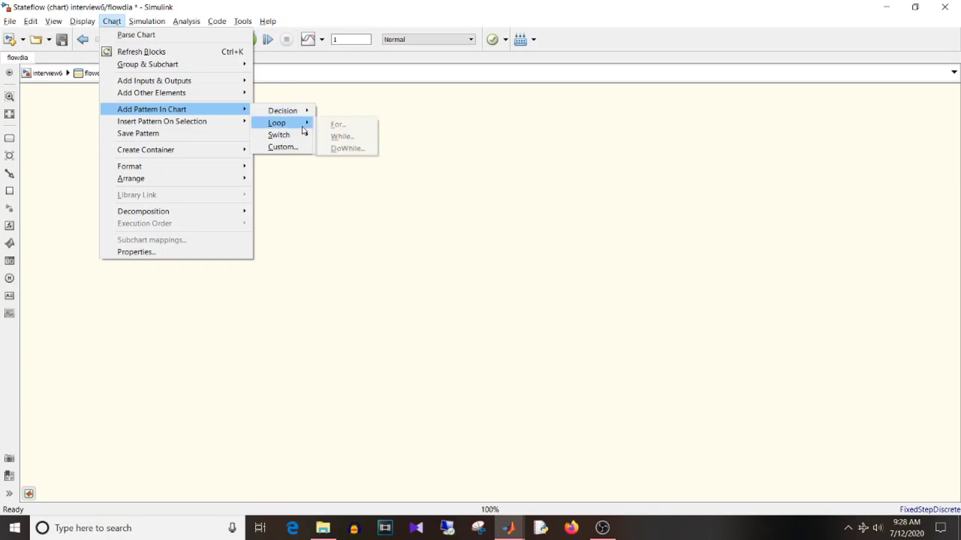
mouse_move(302, 128)
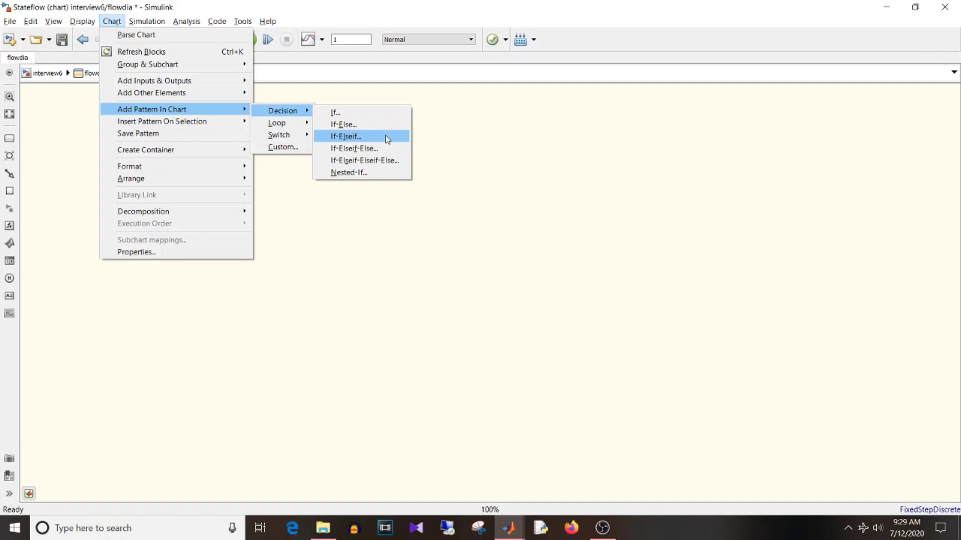
left_click(387, 140)
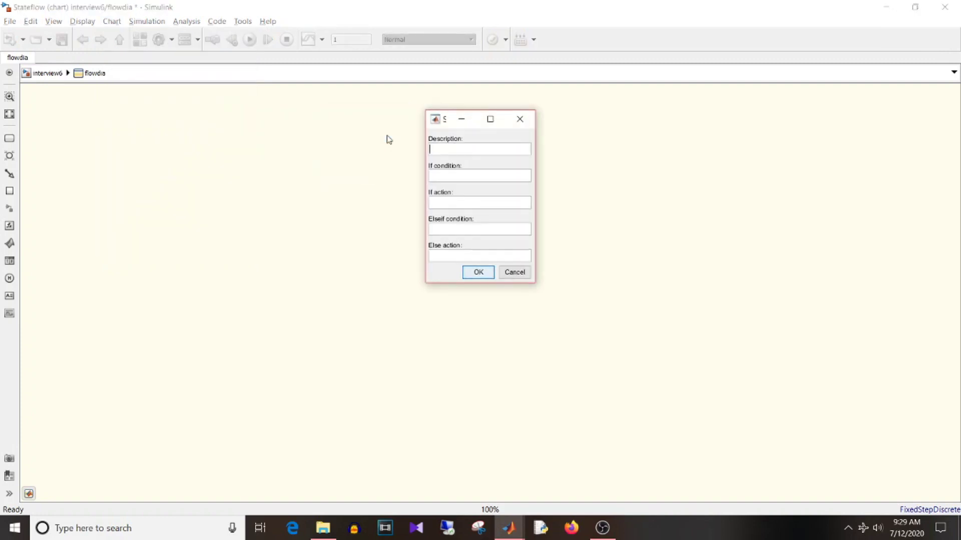
left_click_drag(421, 199, 375, 192)
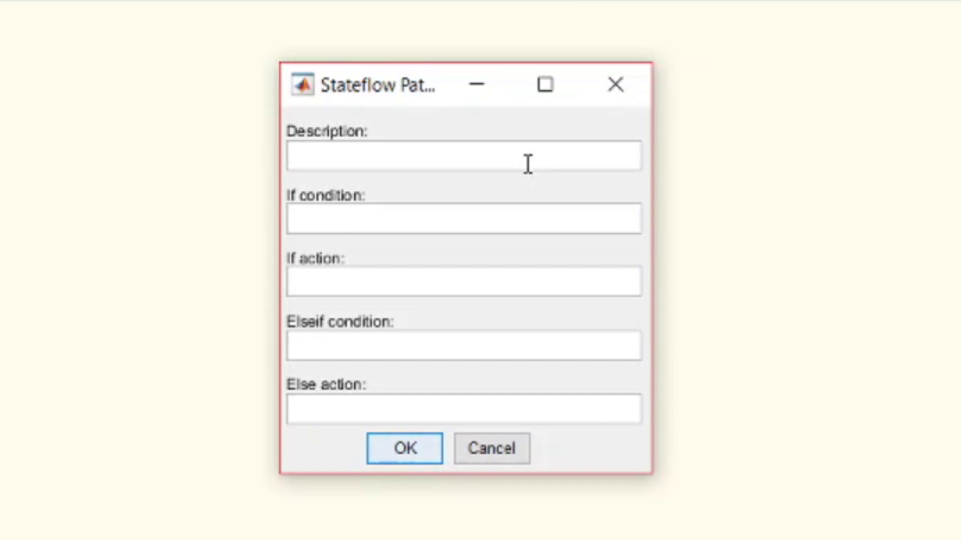
type("if else ")
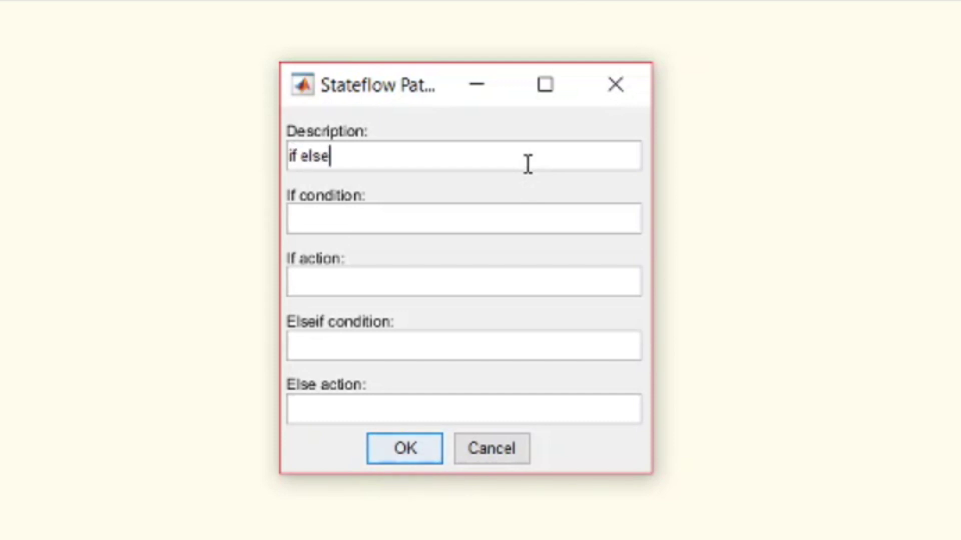
type("if  ch")
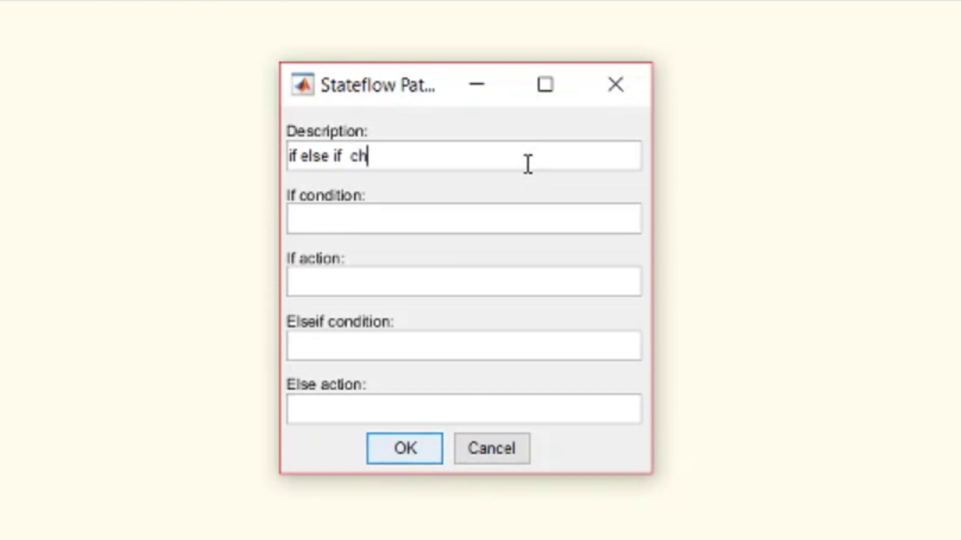
type("eck")
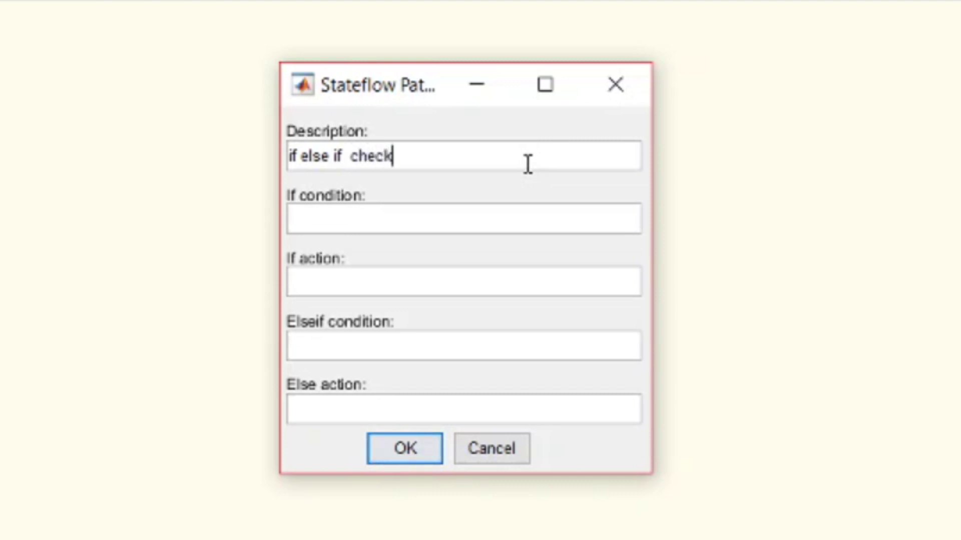
Set the If condition of the decision pattern to in >= 3.5
left_click(524, 225)
type("in >")
key("BackSpace")
type("=")
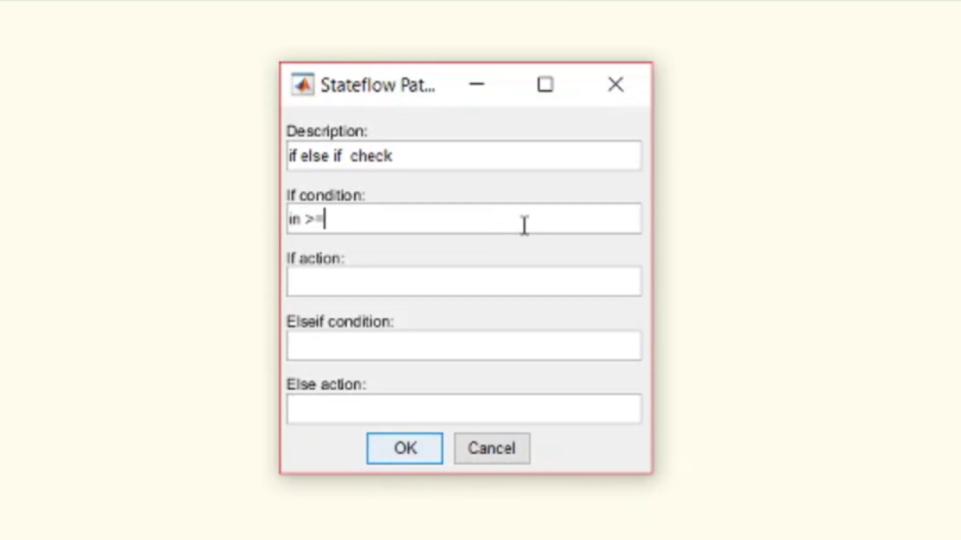
type(" 3.5")
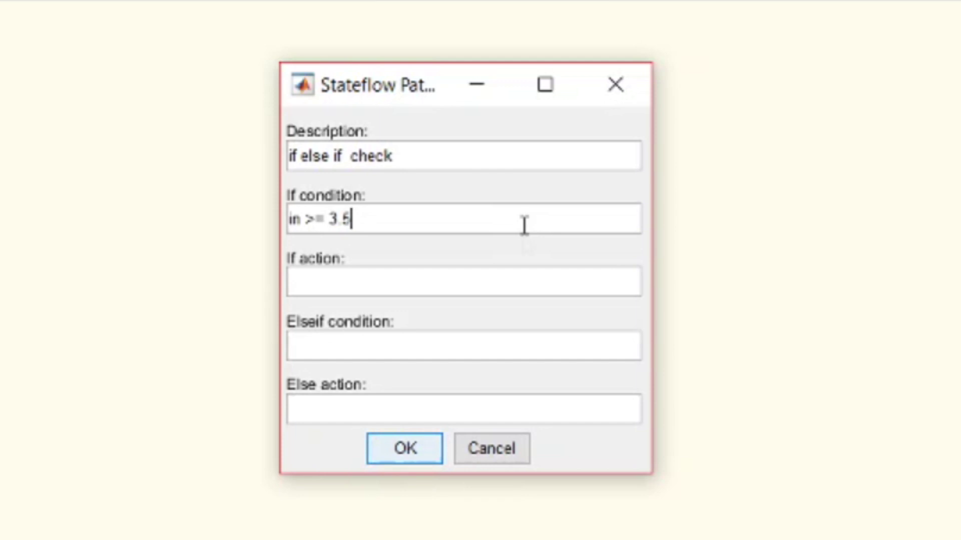
Set the decision pattern's If action to out = true and its Elseif condition to in <= -3.5
left_click(563, 289)
type("out = tr")
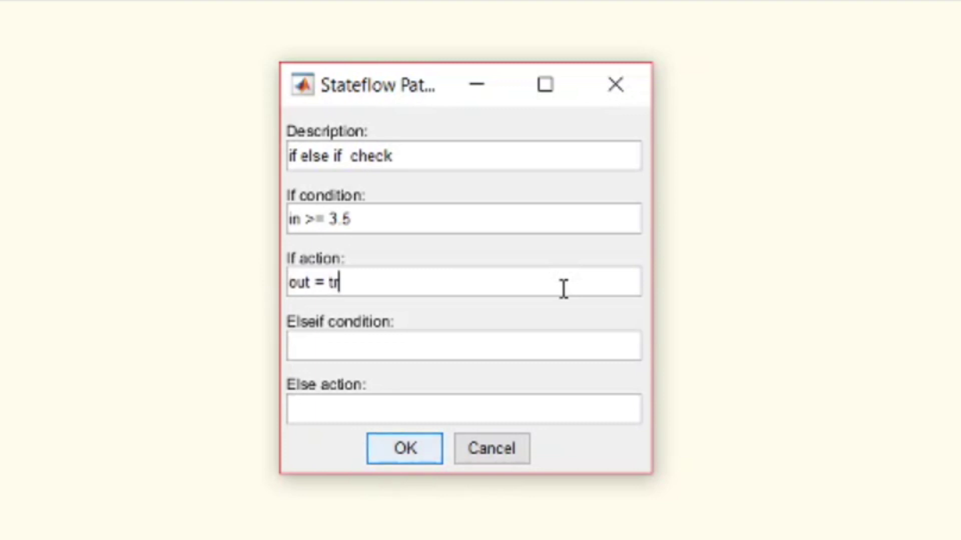
type("ue")
left_click(522, 353)
type("(")
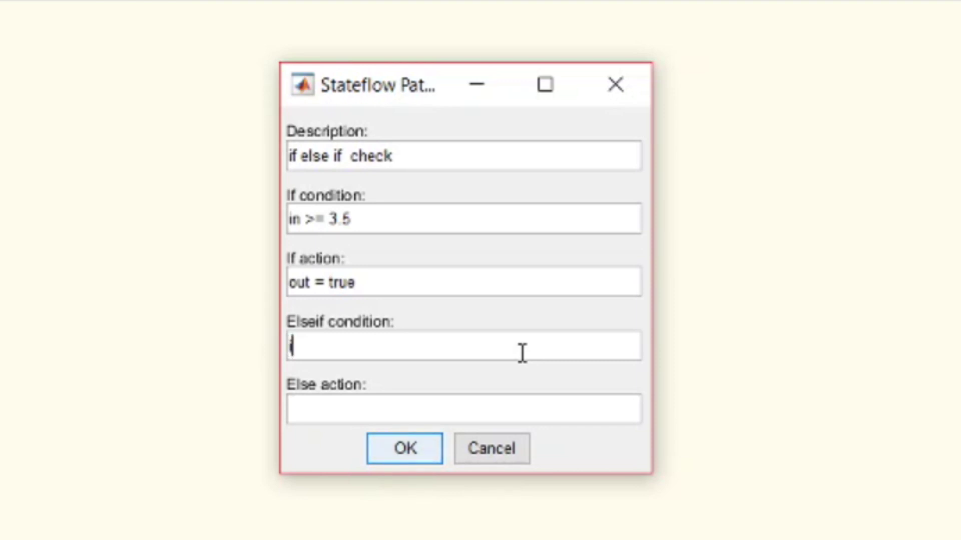
type("n <= -3")
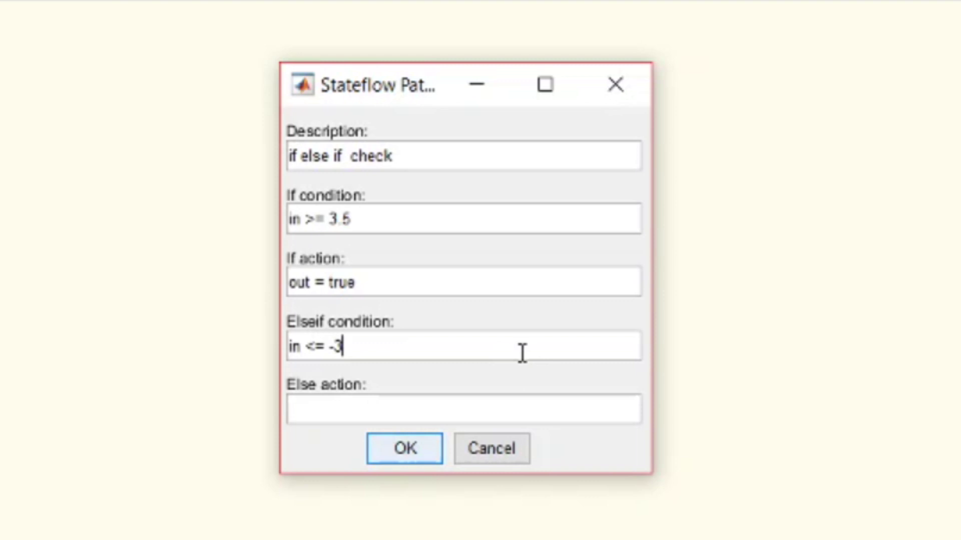
type(".5")
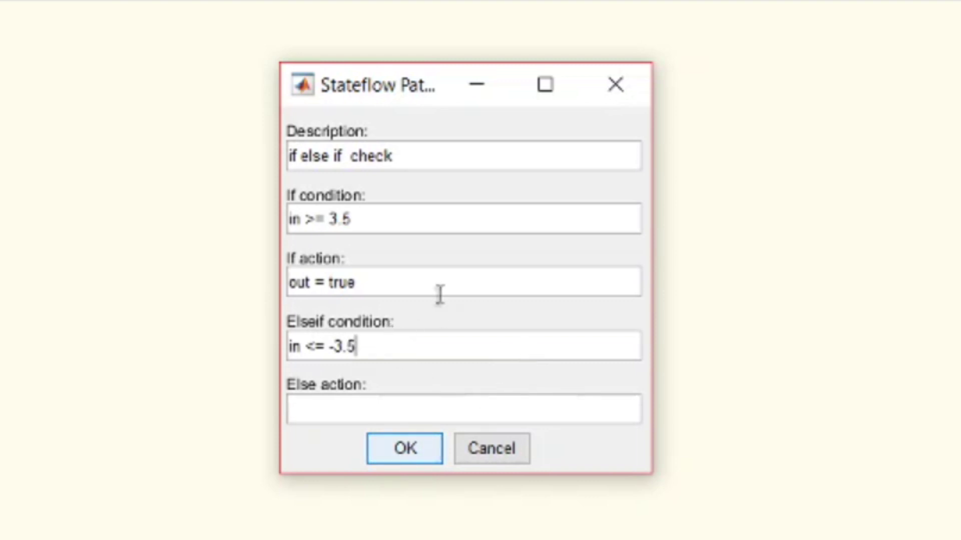
Set the Else action to out = false and generate the decision pattern in the flowdia chart
left_click(405, 410)
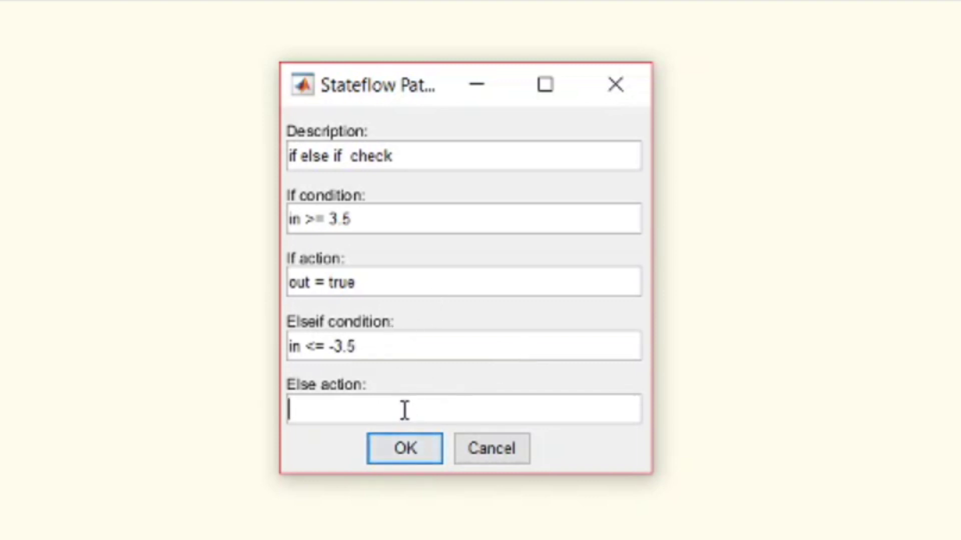
type("out =")
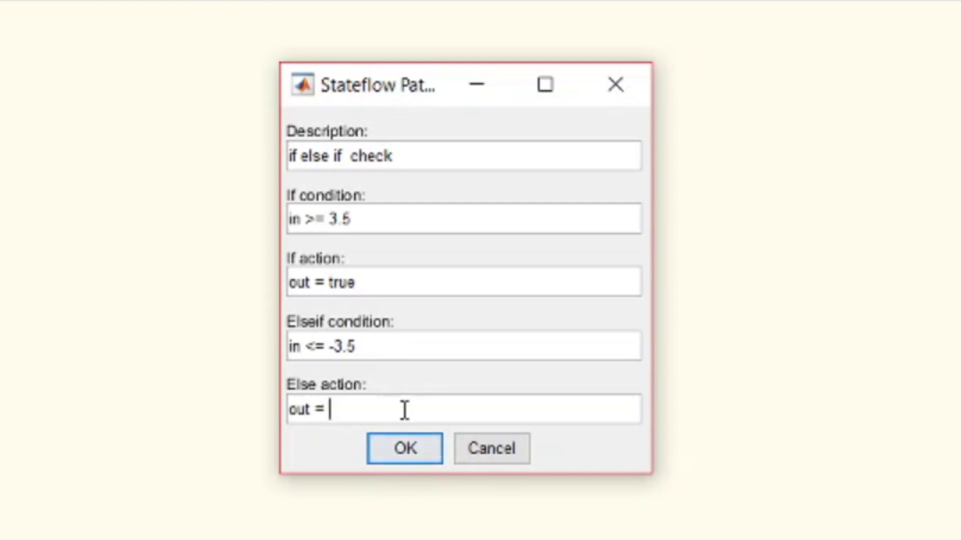
type("false")
left_click(405, 451)
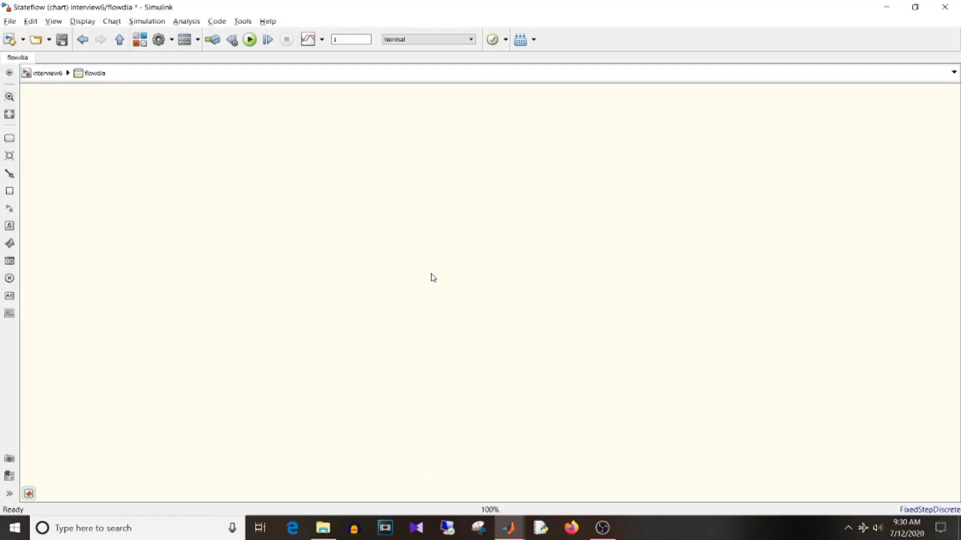
Examine the whole generated if-elseif flow chart and return to the top level of the interview6 model
left_click(617, 372)
key("space")
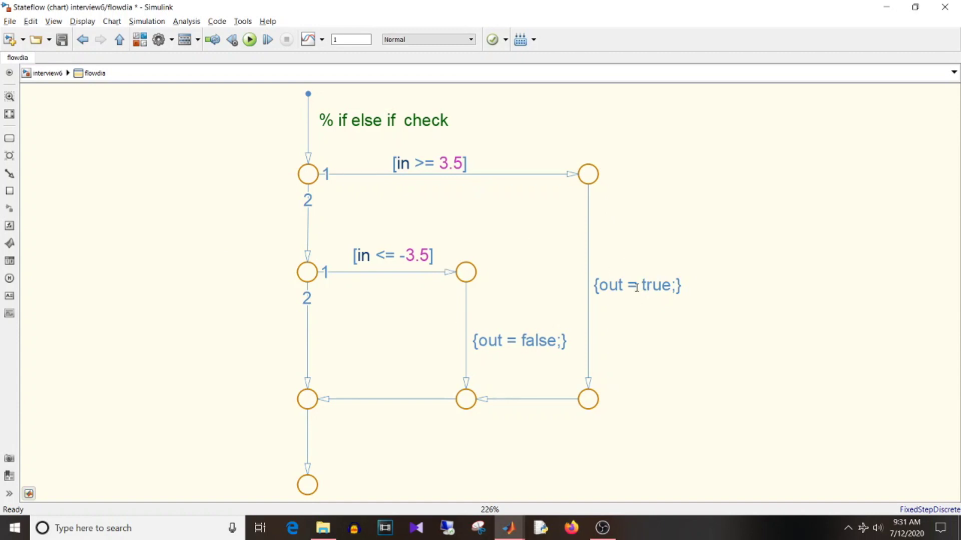
key("Escape")
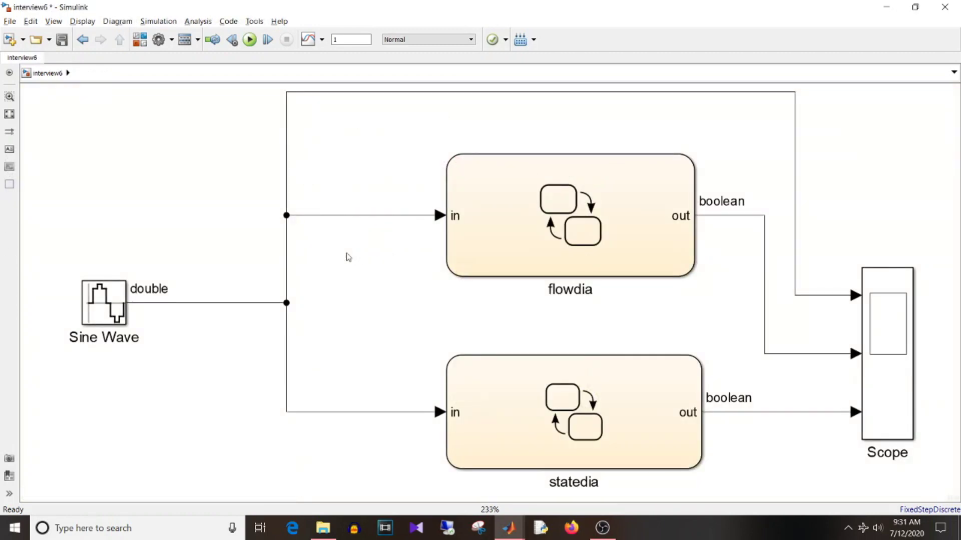